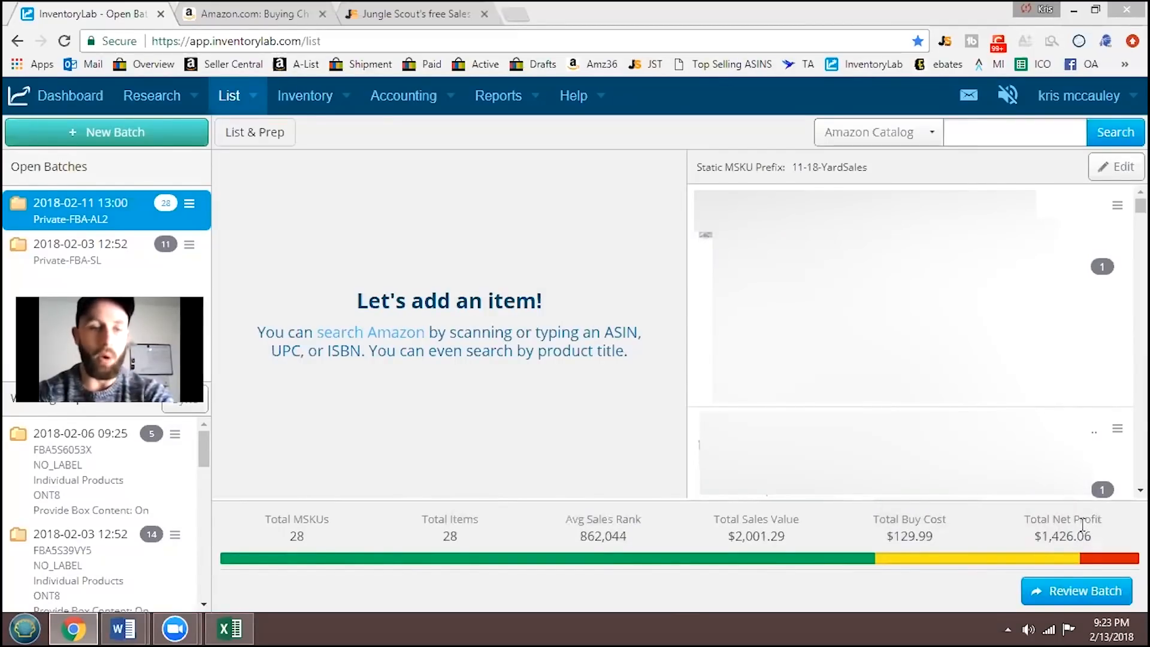
{"action": "left_click", "coordinate": [982, 136]}
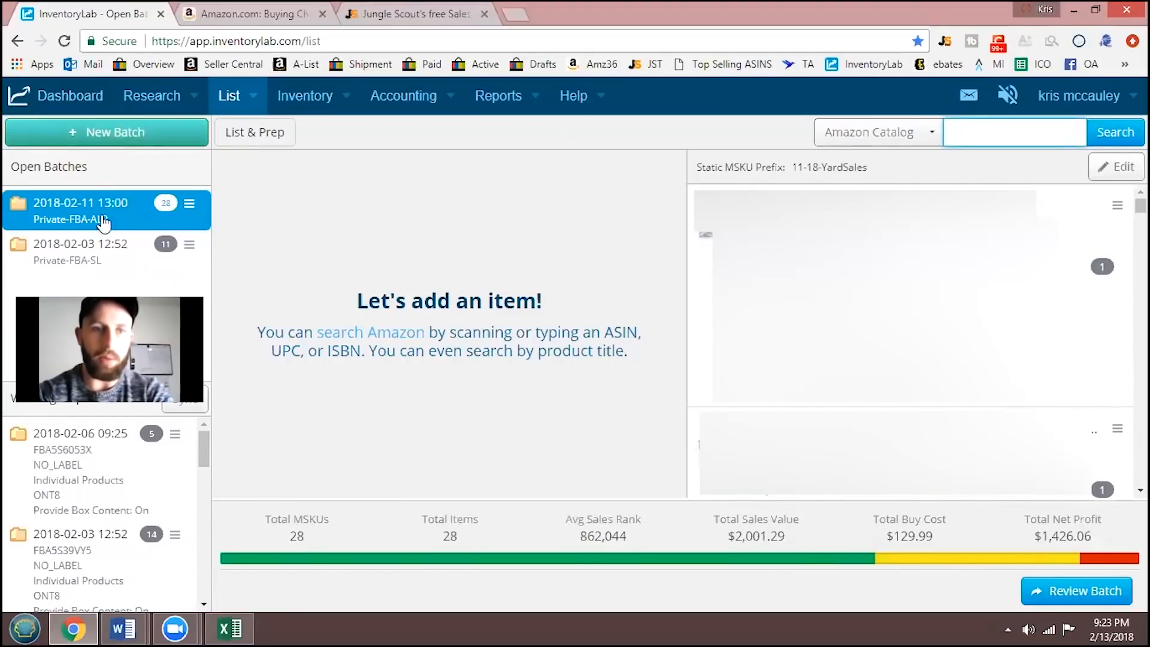
{"action": "type", "text": "B078LPM92B"}
{"action": "left_click", "coordinate": [1102, 138]}
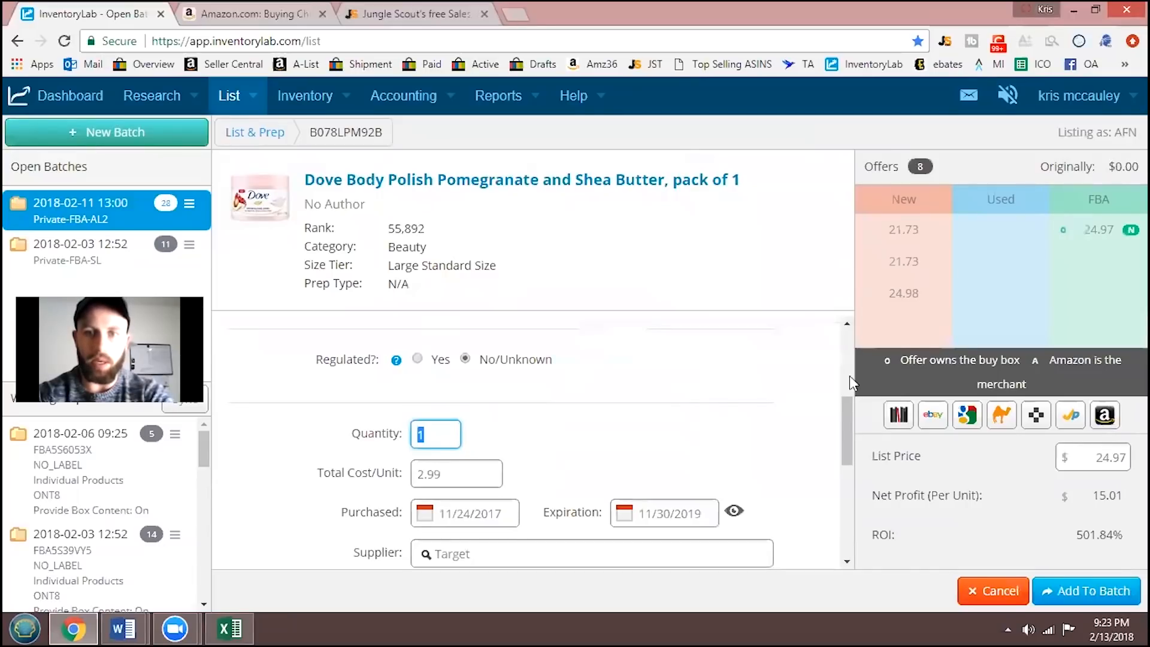
{"action": "left_click_drag", "start_coordinate": [847, 411], "coordinate": [849, 428]}
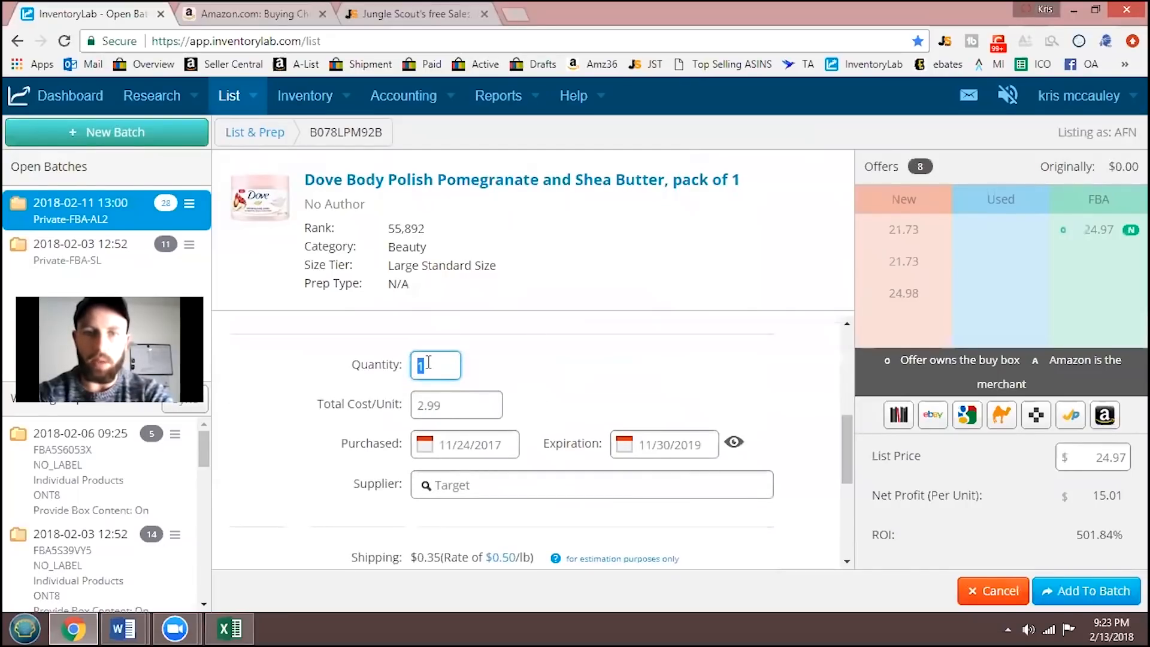
{"action": "type", "text": "8"}
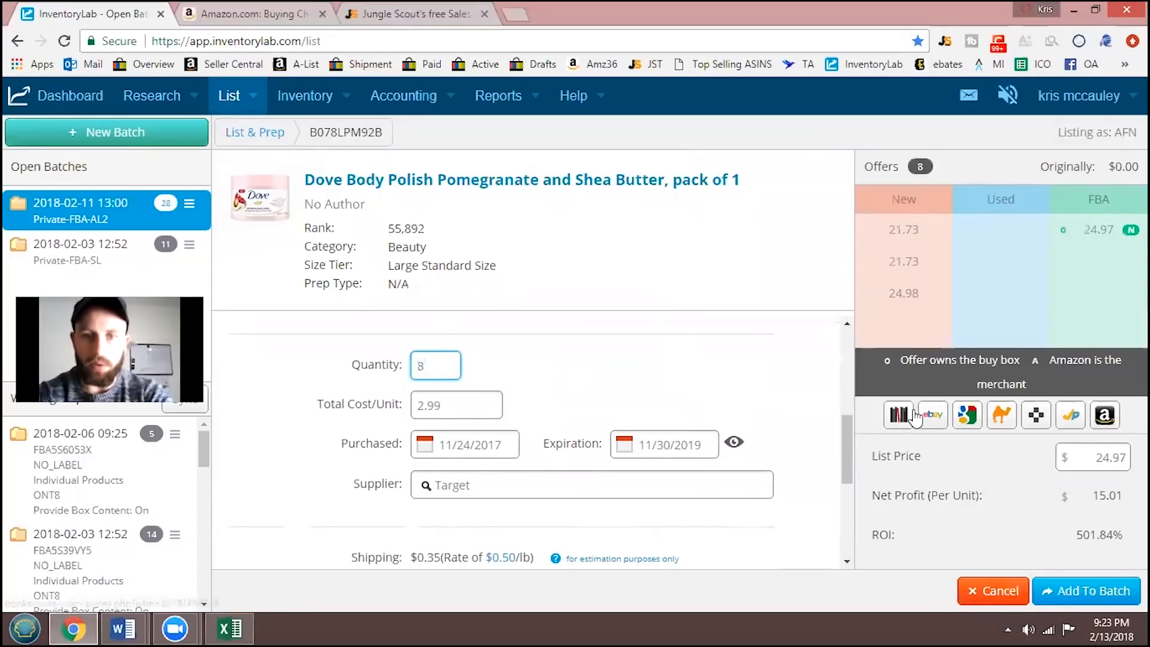
- Replace the item's MSKU with 2-09-2018-Target-2.99
{"action": "left_click_drag", "start_coordinate": [845, 440], "coordinate": [845, 452]}
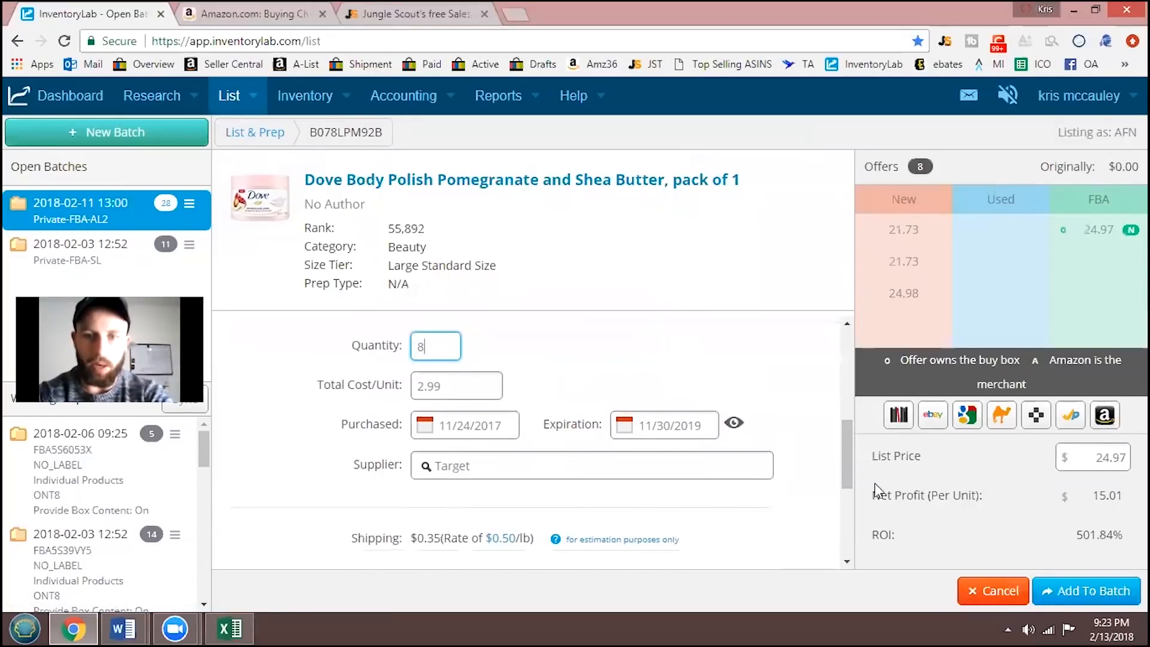
{"action": "scroll", "coordinate": [719, 473], "scroll_direction": "down", "scroll_amount": 3}
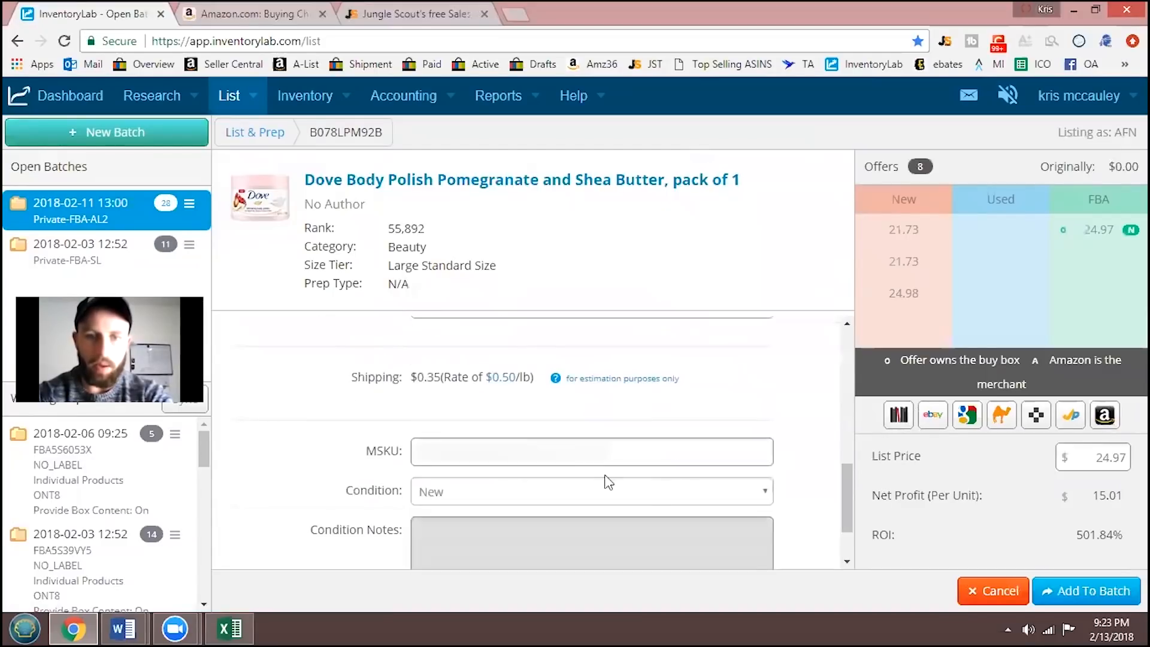
{"action": "left_click", "coordinate": [365, 458]}
{"action": "left_click_drag", "start_coordinate": [362, 452], "coordinate": [337, 450]}
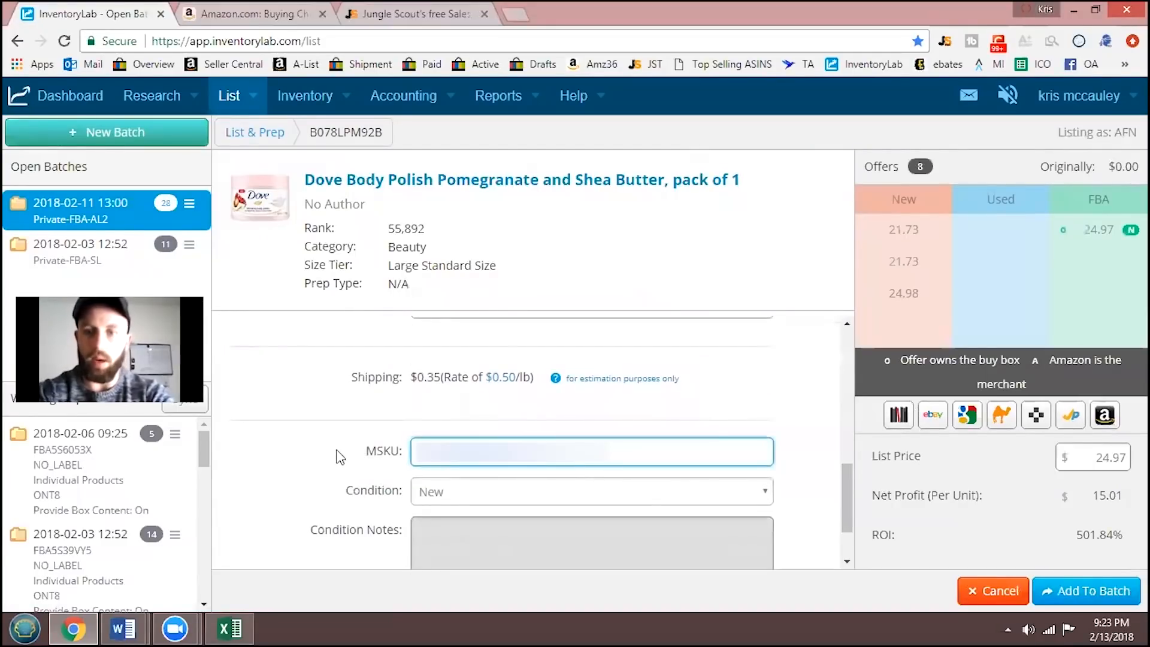
{"action": "type", "text": "2-"}
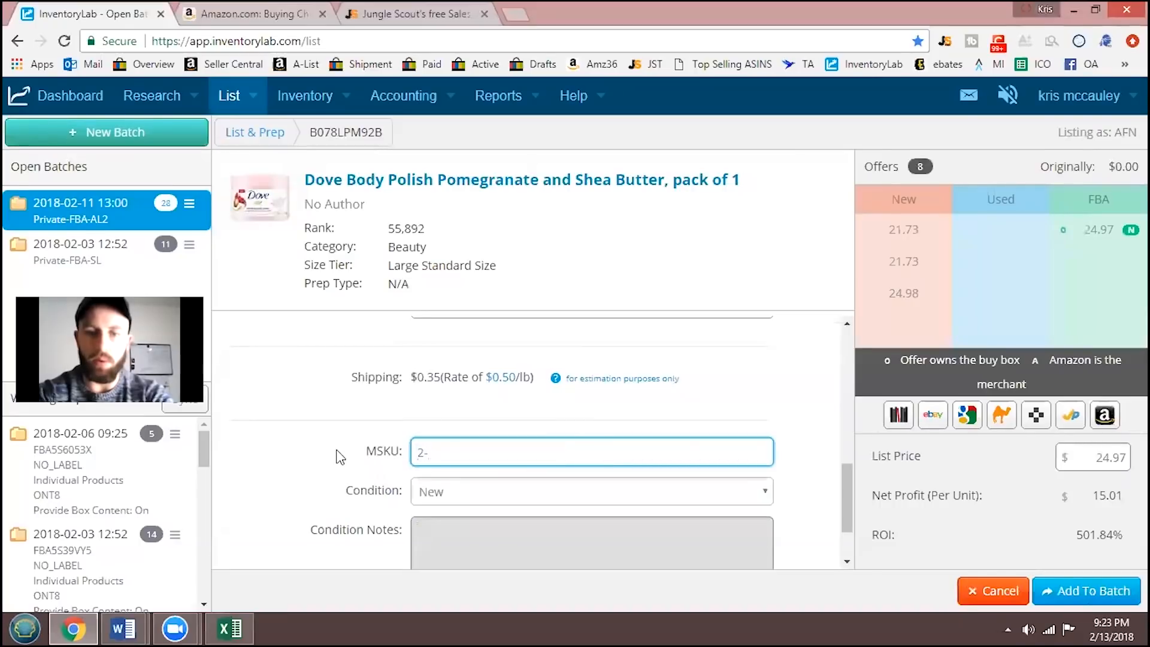
{"action": "type", "text": "-"}
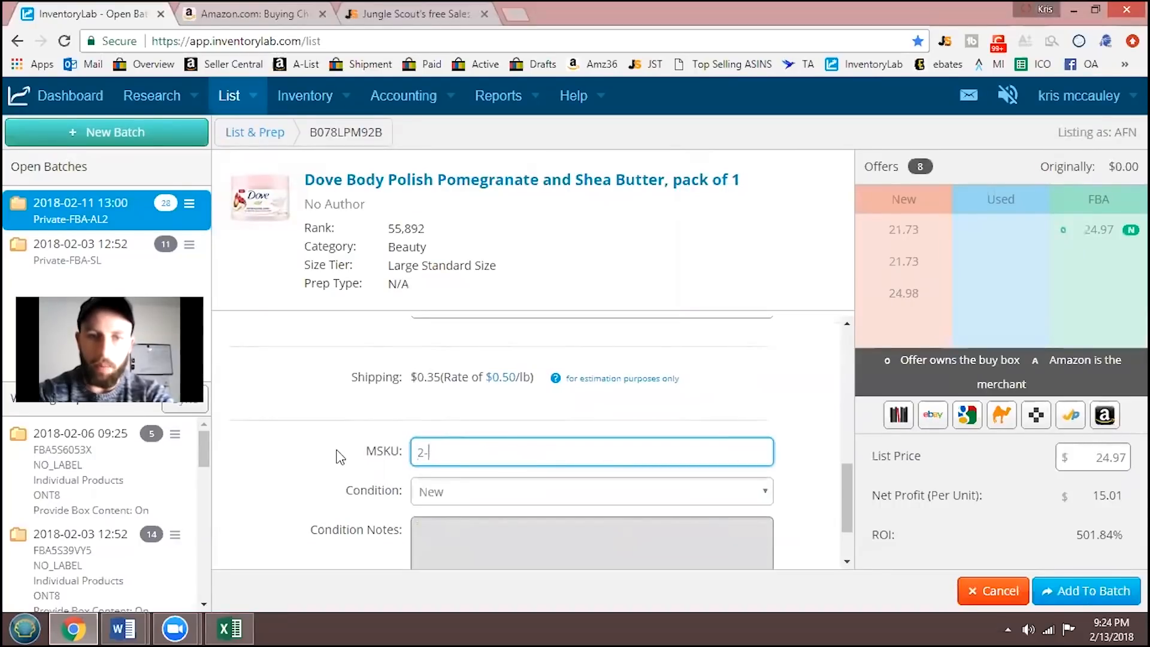
{"action": "type", "text": "09"}
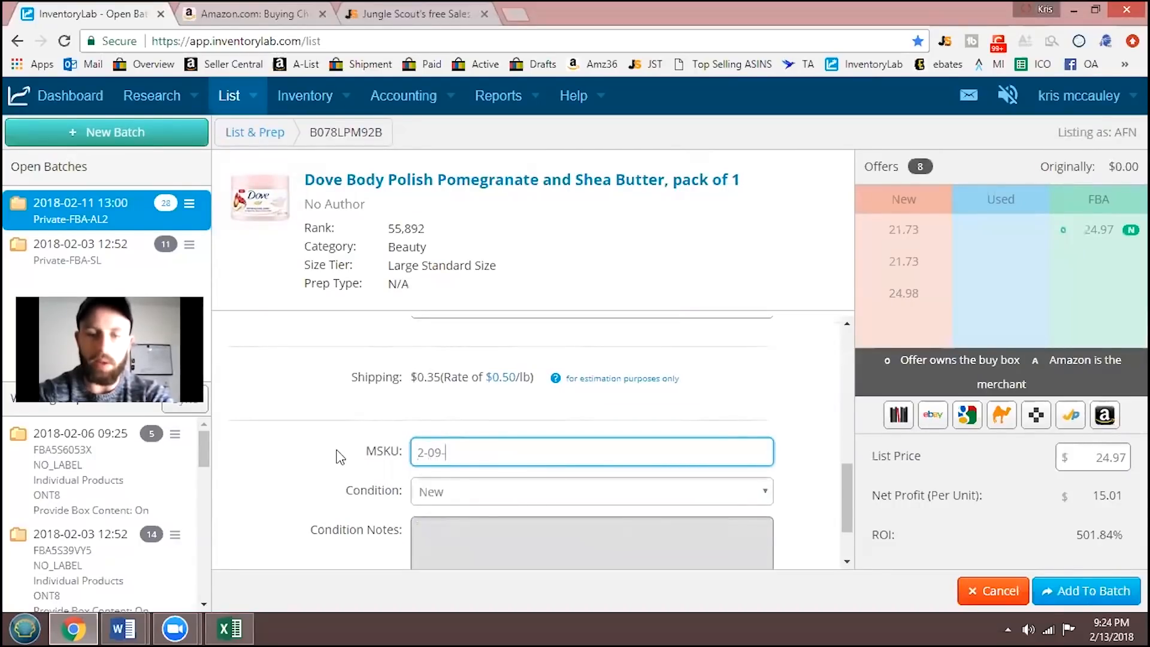
{"action": "type", "text": "-2018-Targer"}
{"action": "type", "text": "-2.99"}
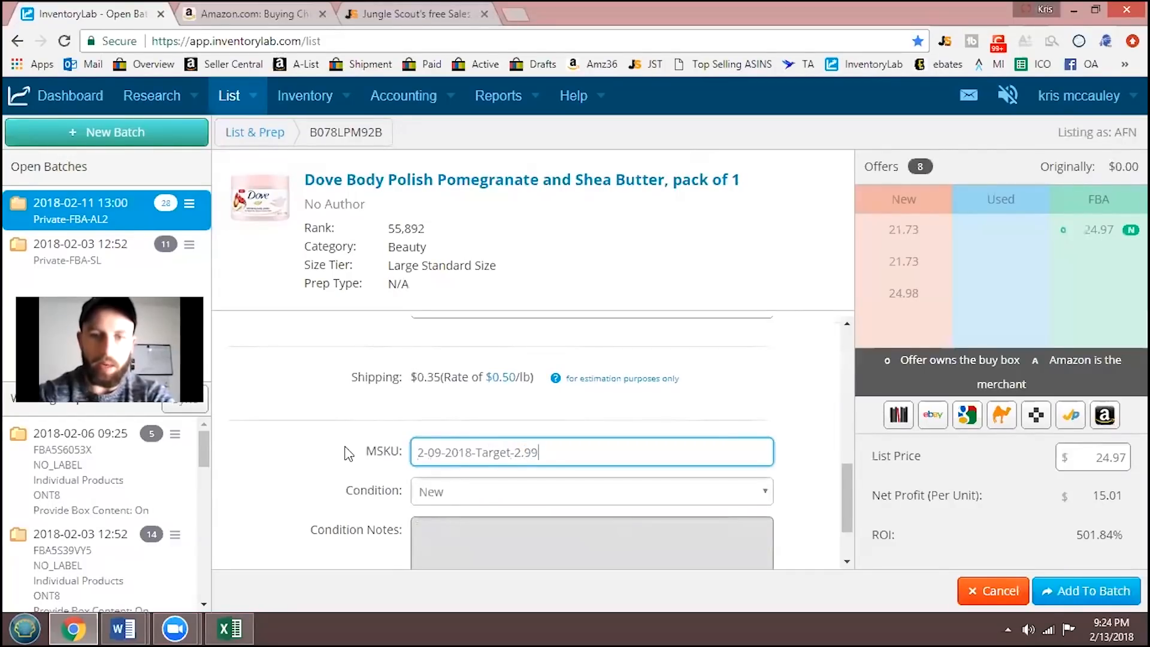
- Open the Prime comparison for the Dove body polish on Amazon and review the competing sellers' prices
{"action": "scroll", "coordinate": [847, 526], "scroll_direction": "down", "scroll_amount": 2}
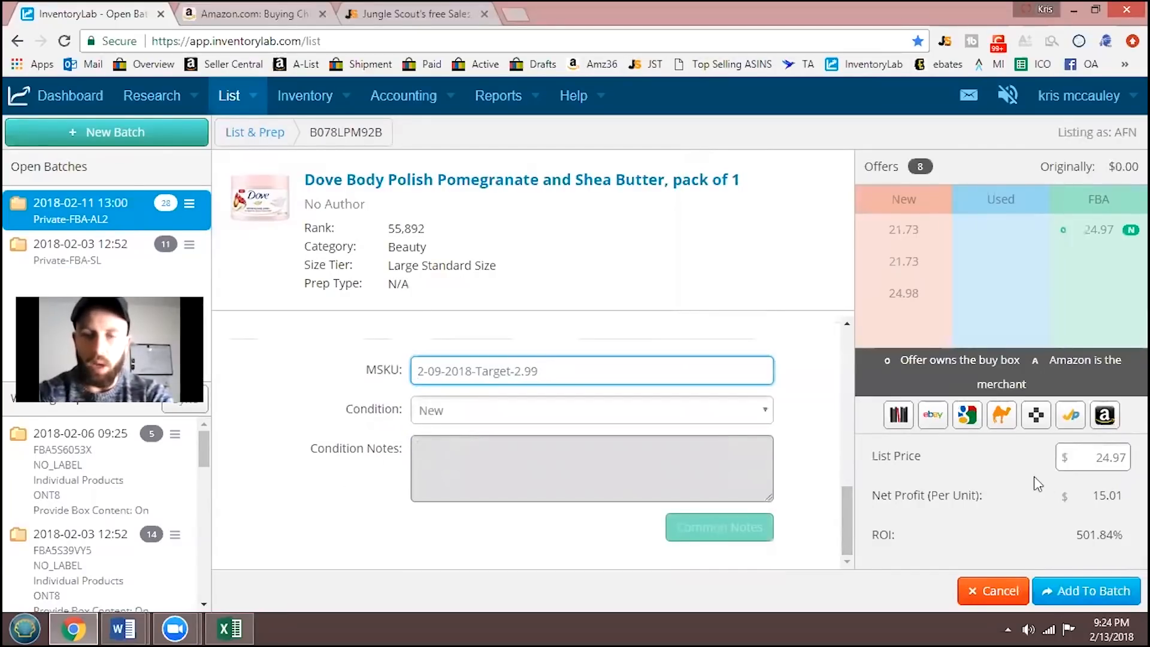
{"action": "left_click", "coordinate": [1069, 419]}
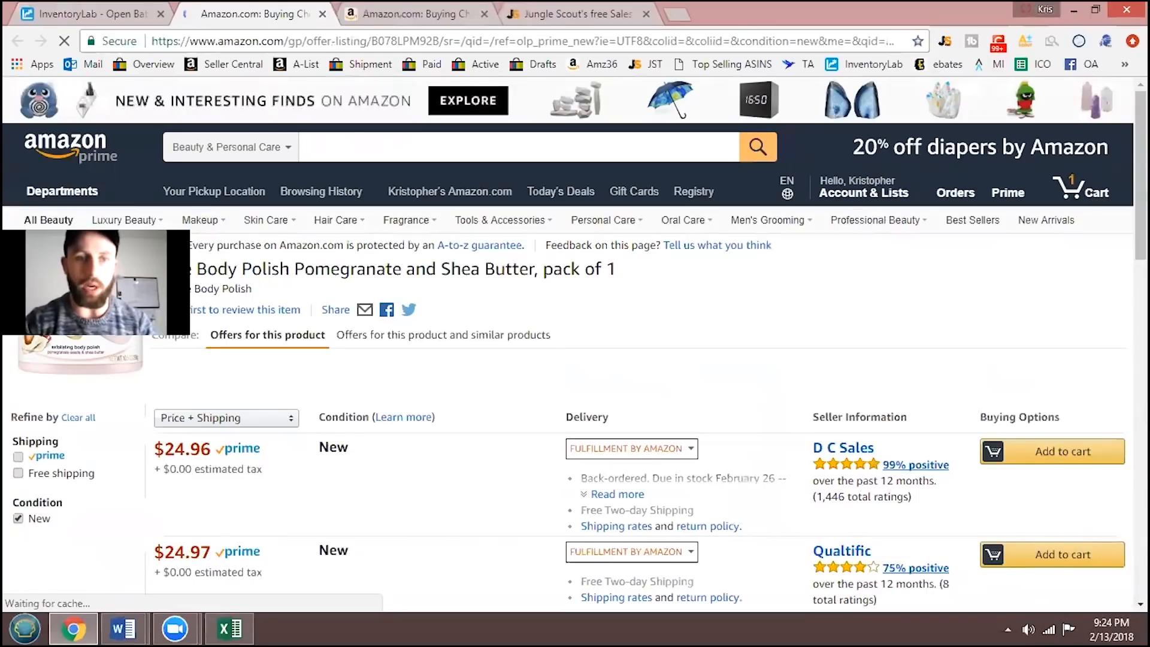
{"action": "scroll", "coordinate": [575, 344], "scroll_direction": "down", "scroll_amount": 1}
{"action": "scroll", "coordinate": [575, 343], "scroll_direction": "down", "scroll_amount": 1}
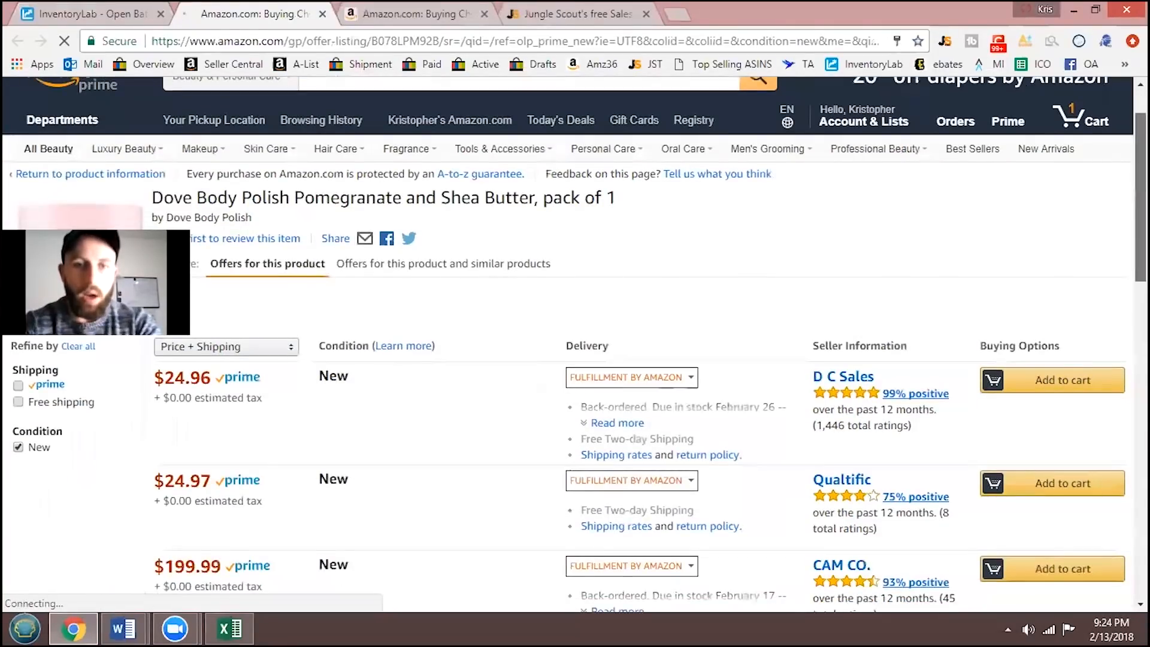
- Return to the product's Amazon offers page and review the Keepa price history together with the Prime offers
{"action": "left_click", "coordinate": [91, 10]}
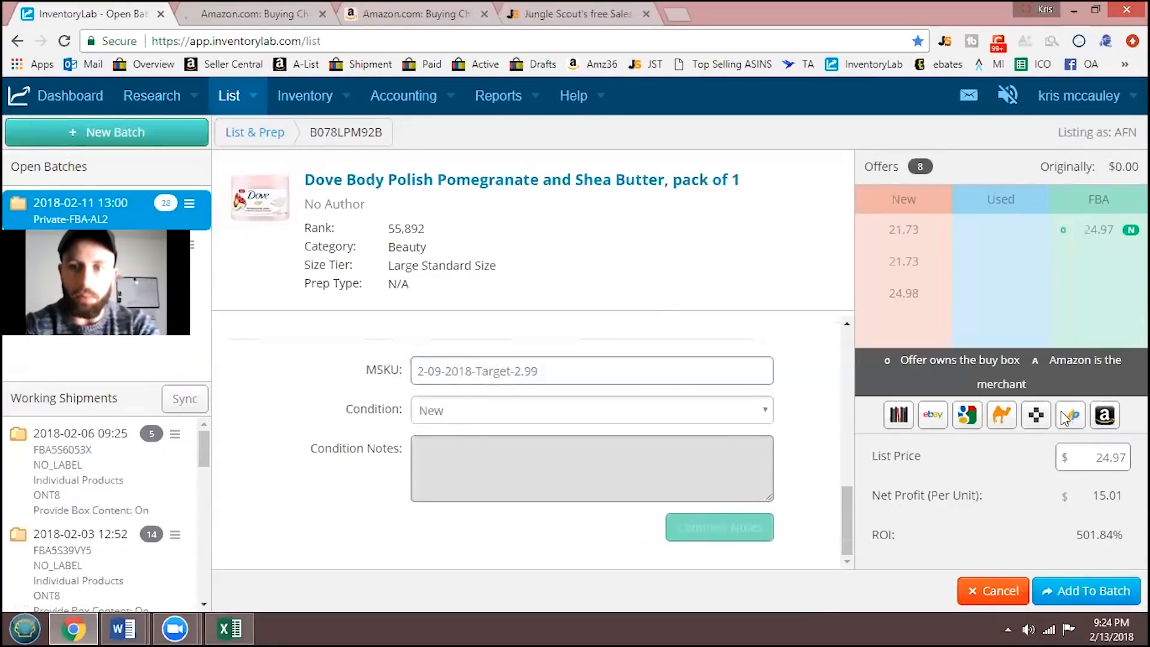
{"action": "left_click", "coordinate": [1069, 416]}
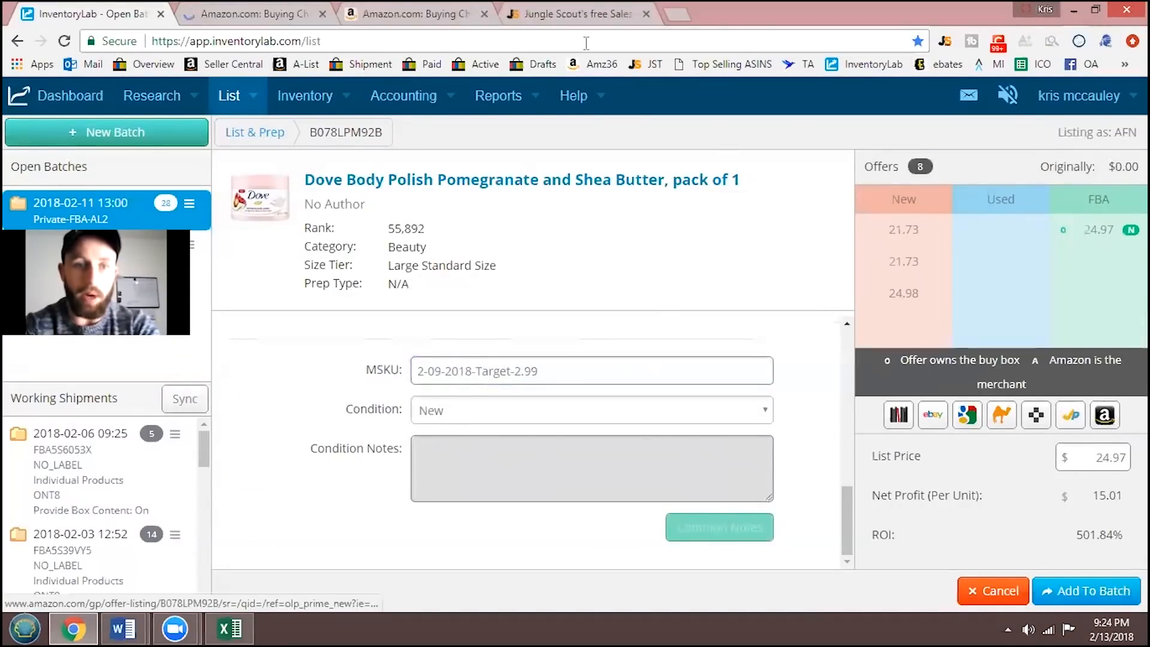
{"action": "left_click", "coordinate": [258, 9]}
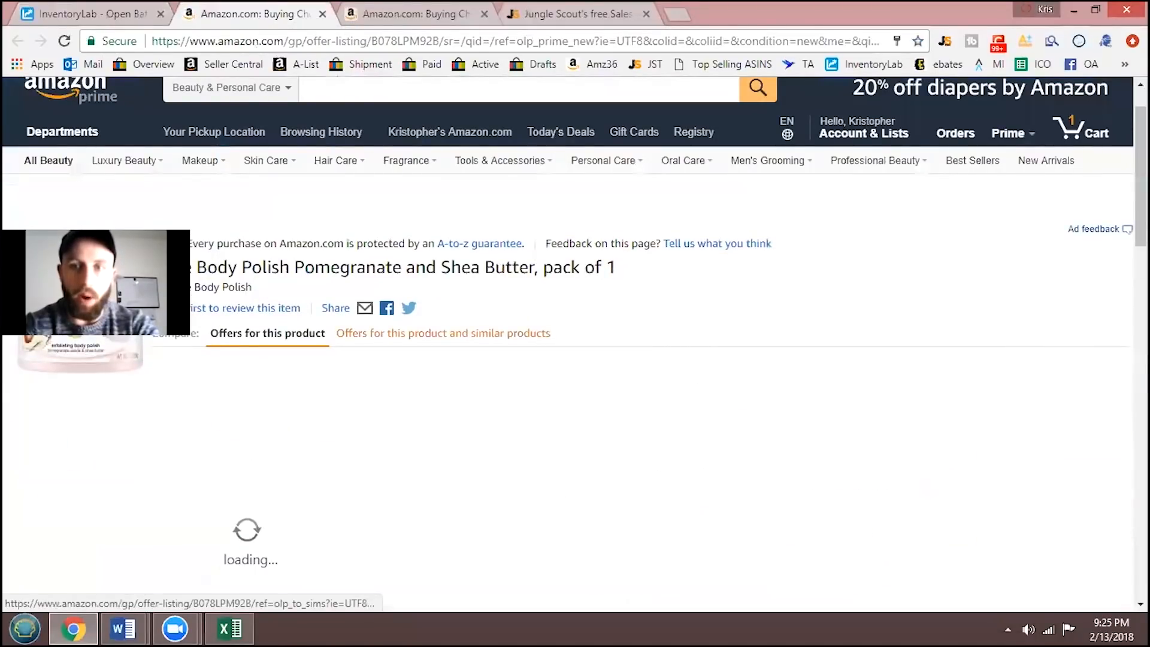
{"action": "scroll", "coordinate": [443, 332], "scroll_direction": "down", "scroll_amount": 3}
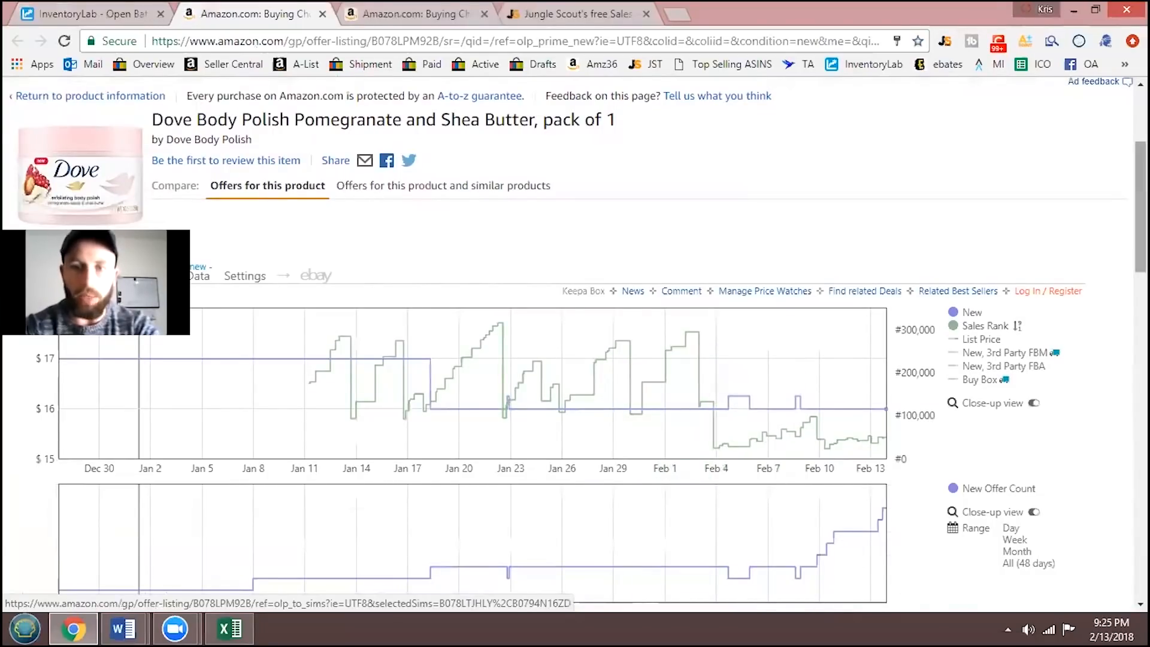
{"action": "scroll", "coordinate": [727, 569], "scroll_direction": "down", "scroll_amount": 5}
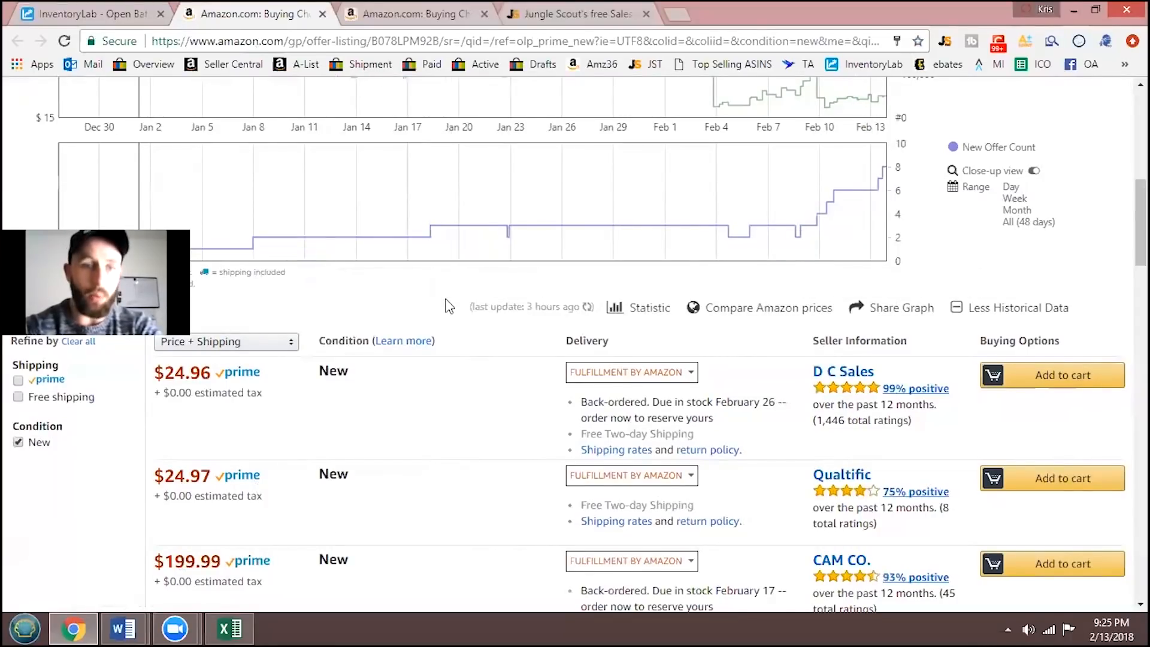
- Examine the latest new price, sales rank and offer count in the Keepa chart on the Amazon offers page
{"action": "left_click", "coordinate": [84, 13]}
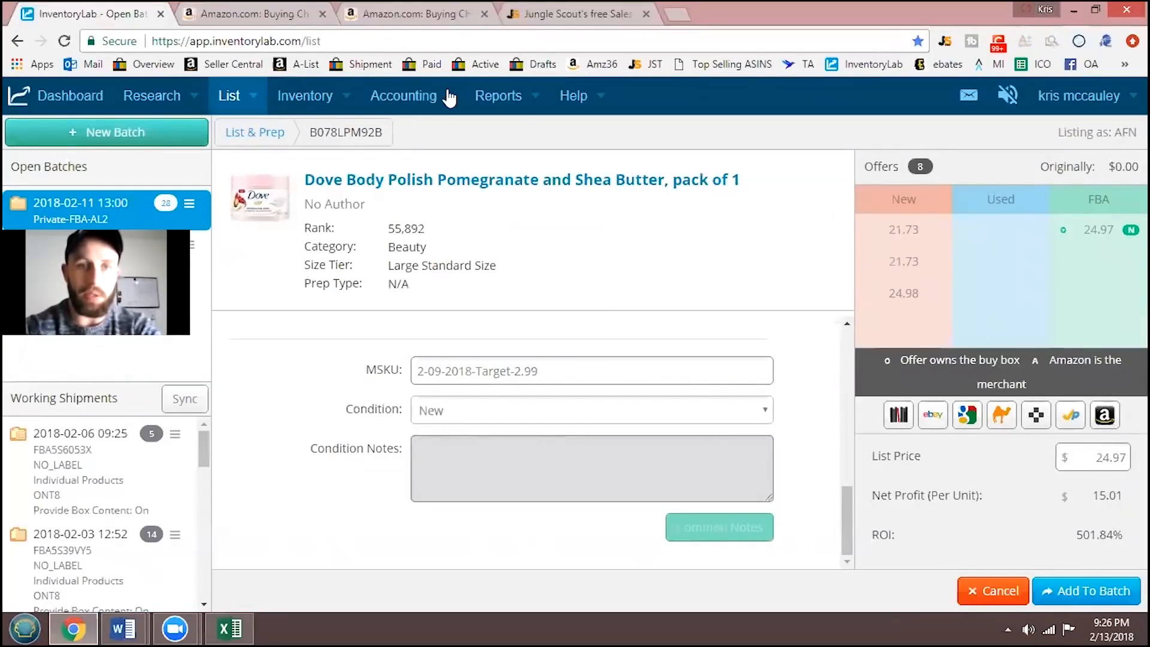
{"action": "left_click", "coordinate": [388, 13]}
{"action": "left_click", "coordinate": [261, 9]}
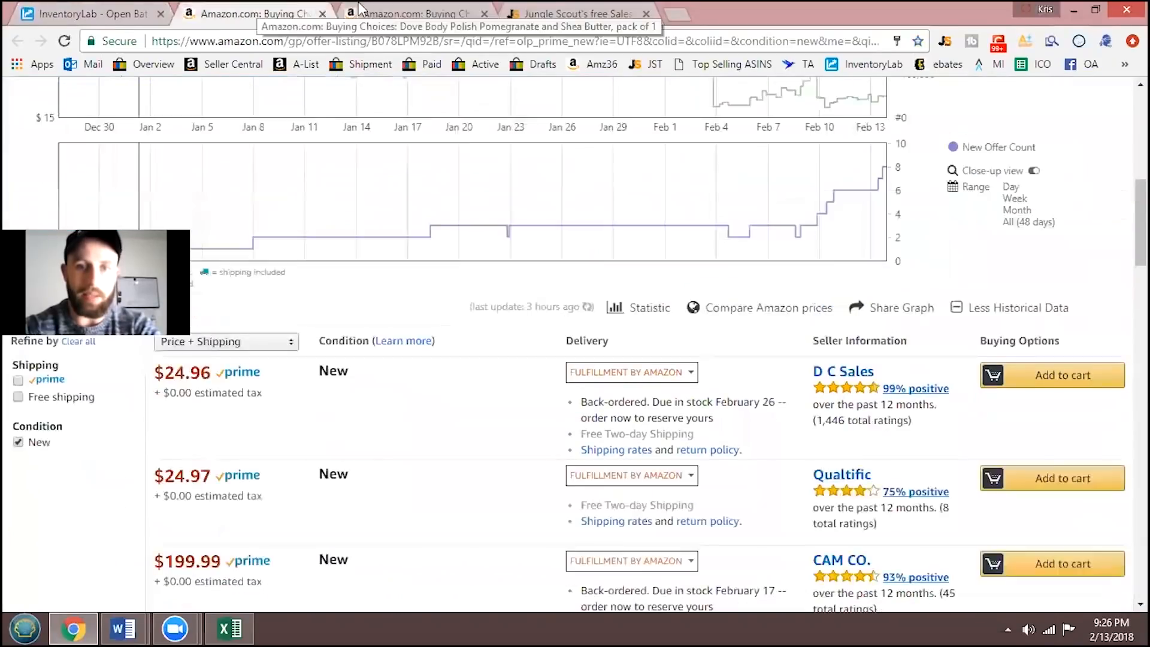
{"action": "scroll", "coordinate": [858, 228], "scroll_direction": "up", "scroll_amount": 1}
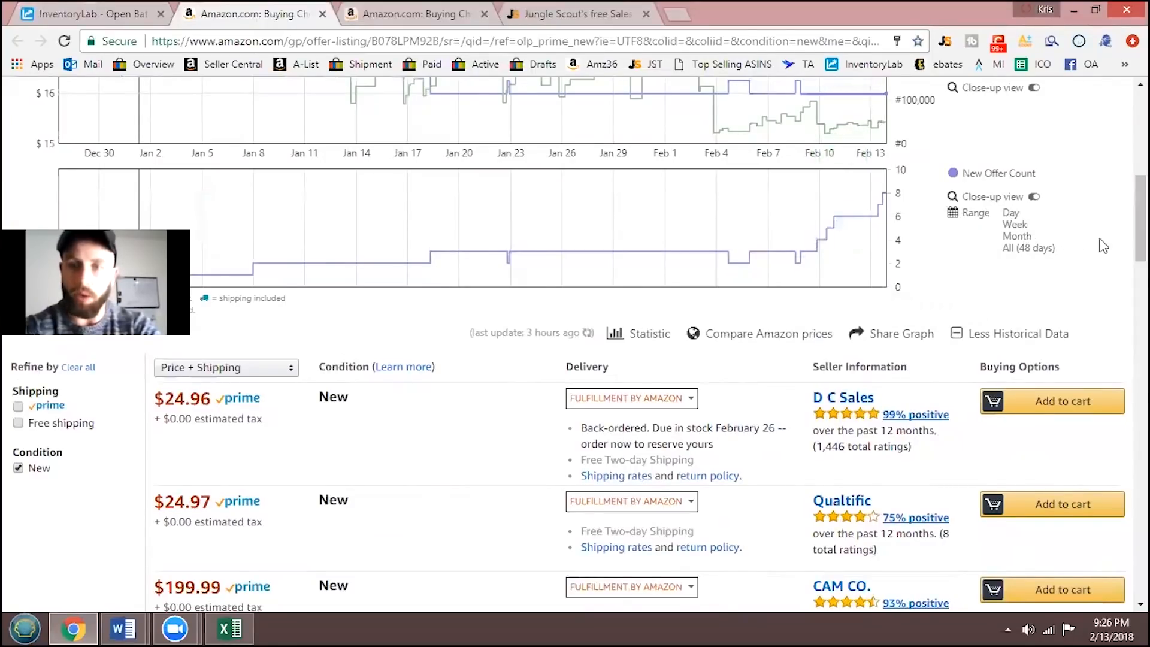
{"action": "scroll", "coordinate": [1104, 246], "scroll_direction": "up", "scroll_amount": 3}
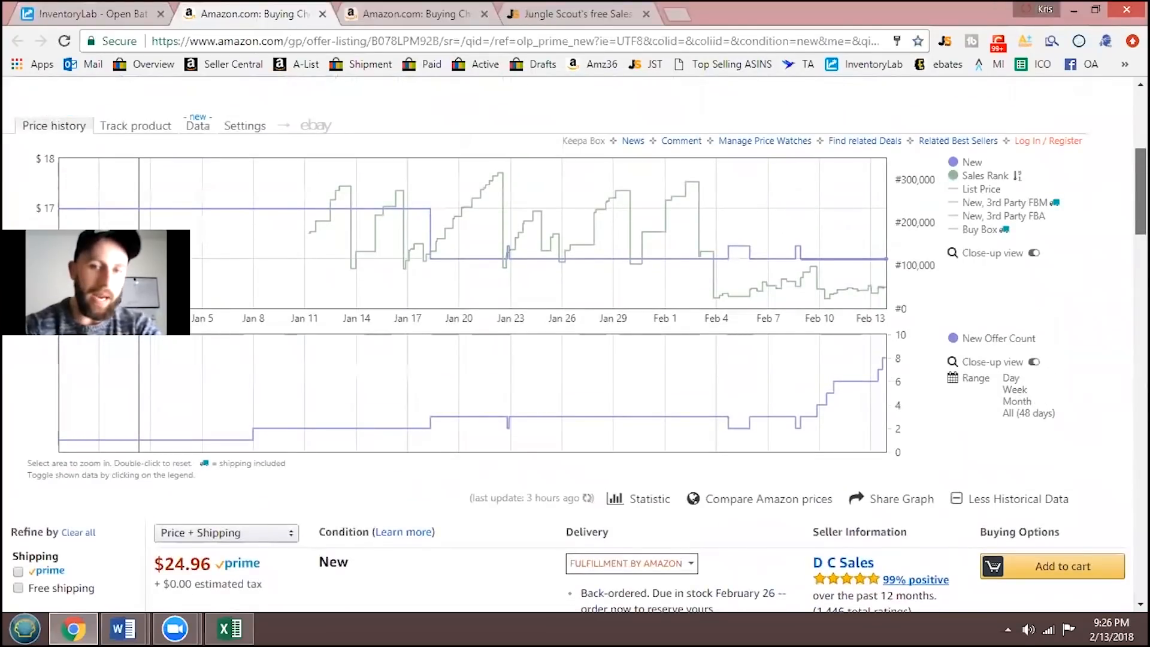
{"action": "scroll", "coordinate": [575, 335], "scroll_direction": "down", "scroll_amount": 1}
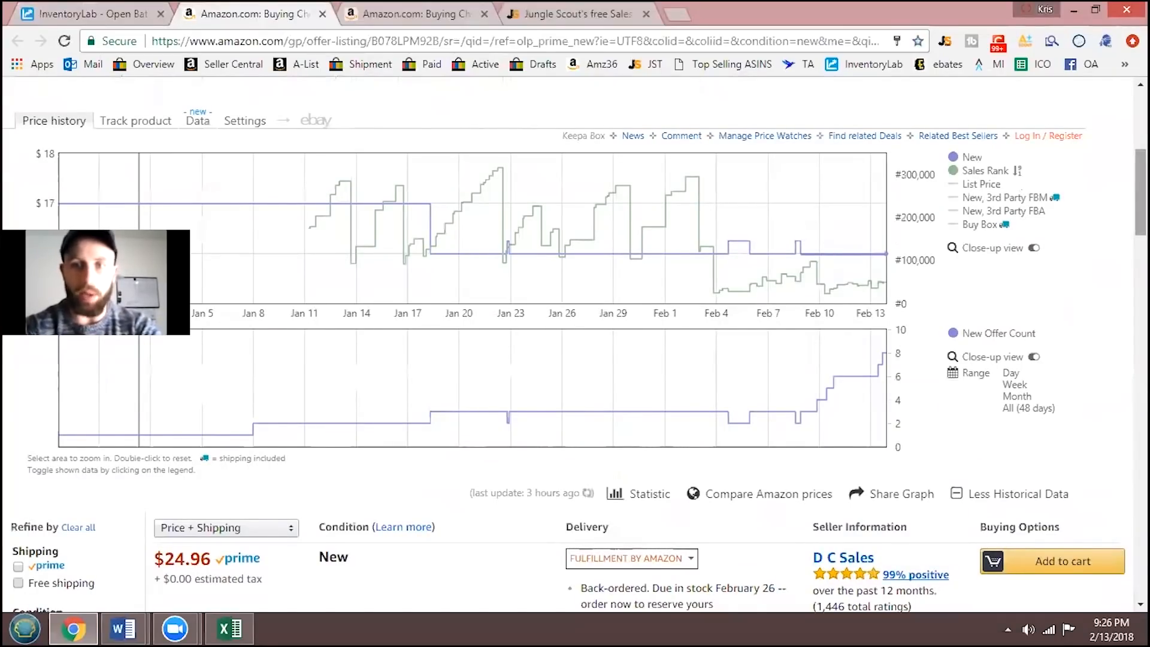
{"action": "scroll", "coordinate": [1056, 228], "scroll_direction": "up", "scroll_amount": 3}
{"action": "scroll", "coordinate": [389, 103], "scroll_direction": "up", "scroll_amount": 2}
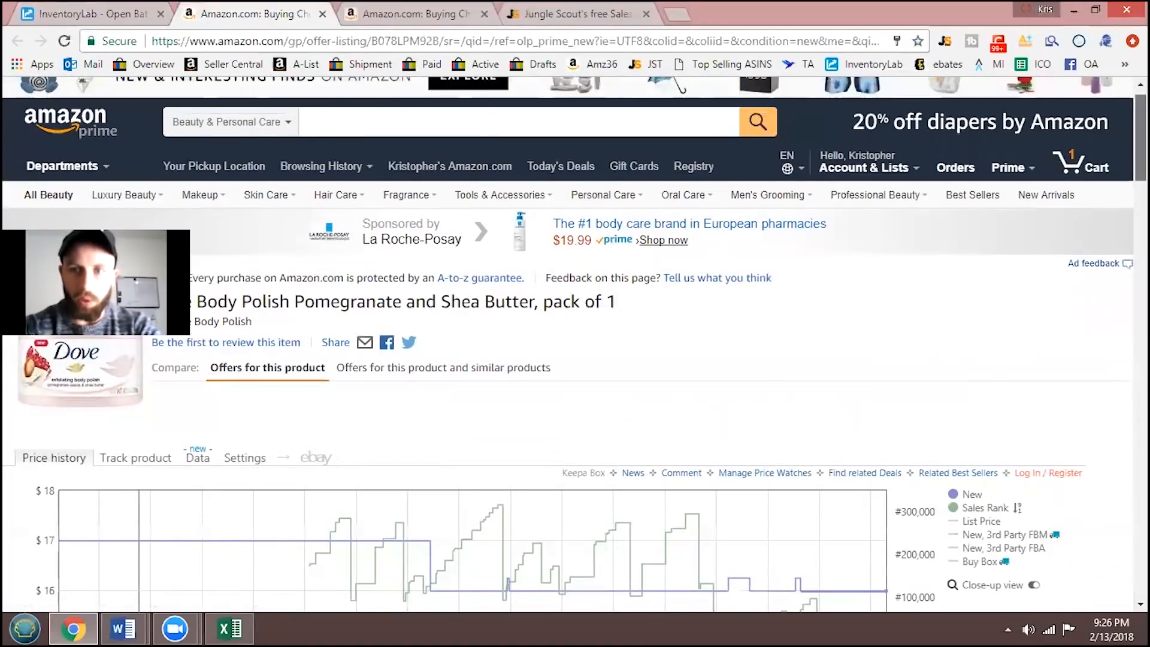
{"action": "scroll", "coordinate": [204, 212], "scroll_direction": "down", "scroll_amount": 5}
{"action": "mouse_move", "coordinate": [884, 379]}
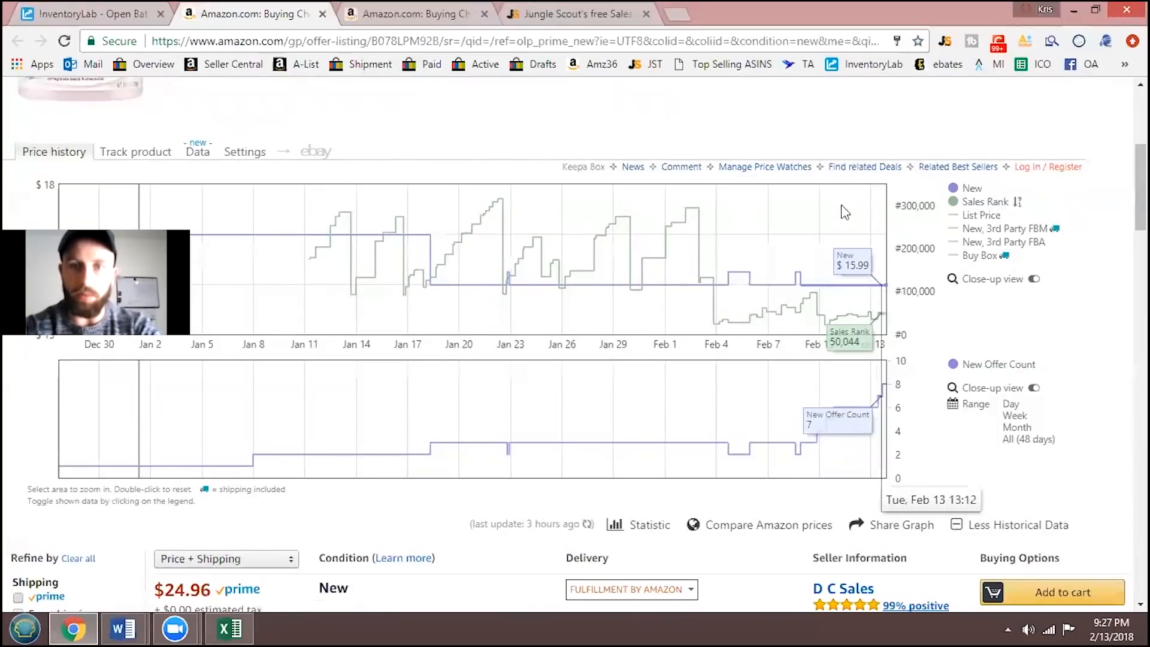
- Estimate monthly sales in the Jungle Scout estimator for the Beauty & Personal Care category at sales rank 50000
{"action": "left_click", "coordinate": [556, 13]}
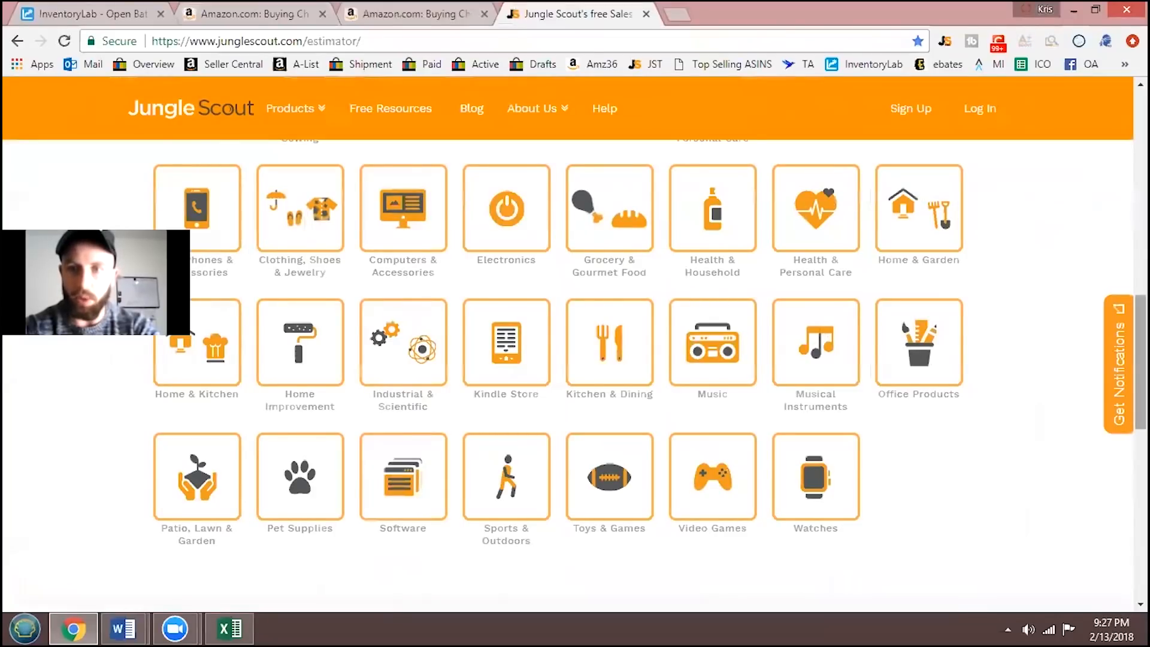
{"action": "right_click", "coordinate": [1141, 303]}
{"action": "left_click_drag", "start_coordinate": [1140, 302], "coordinate": [1140, 256]}
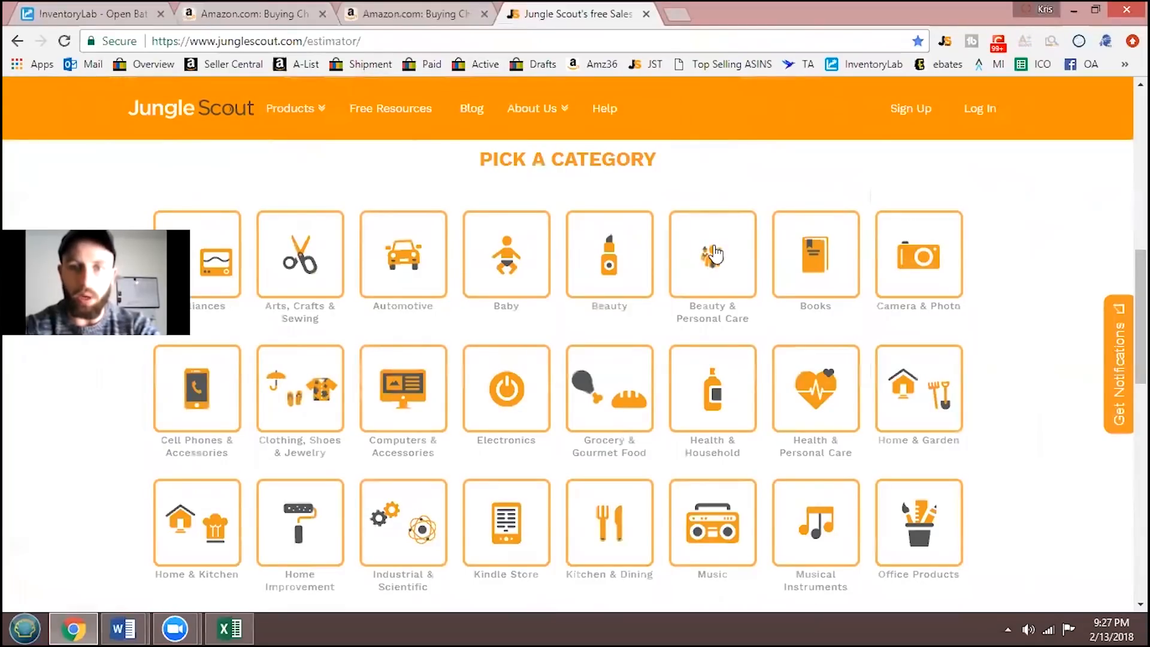
{"action": "left_click", "coordinate": [714, 244]}
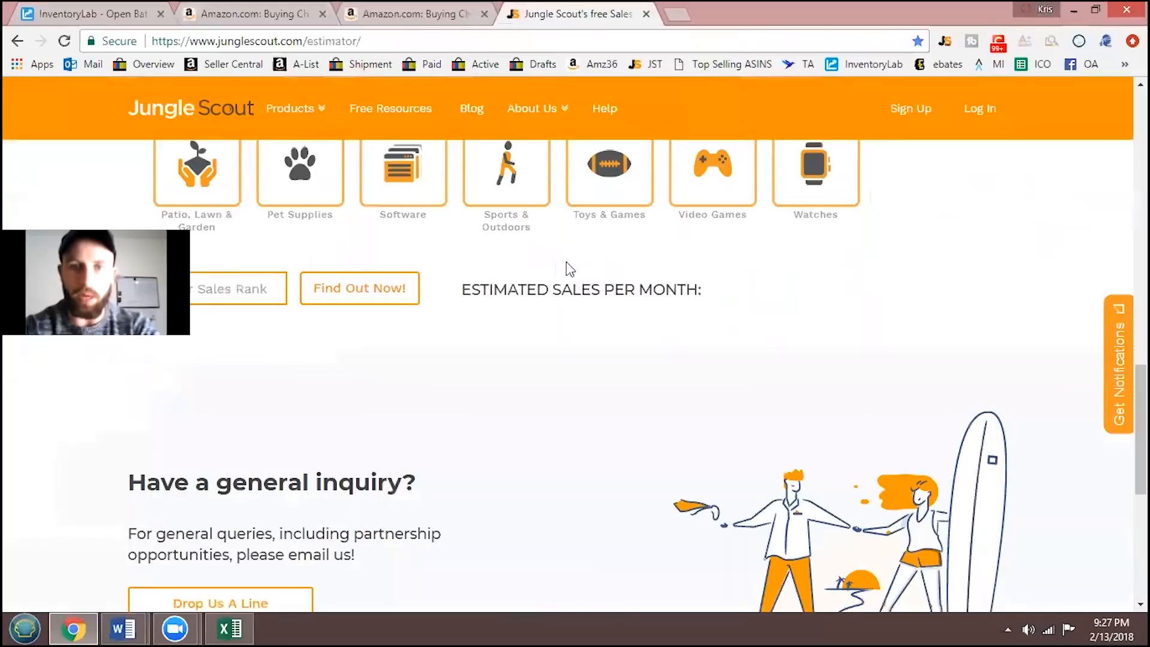
{"action": "left_click", "coordinate": [212, 281]}
{"action": "type", "text": "50000"}
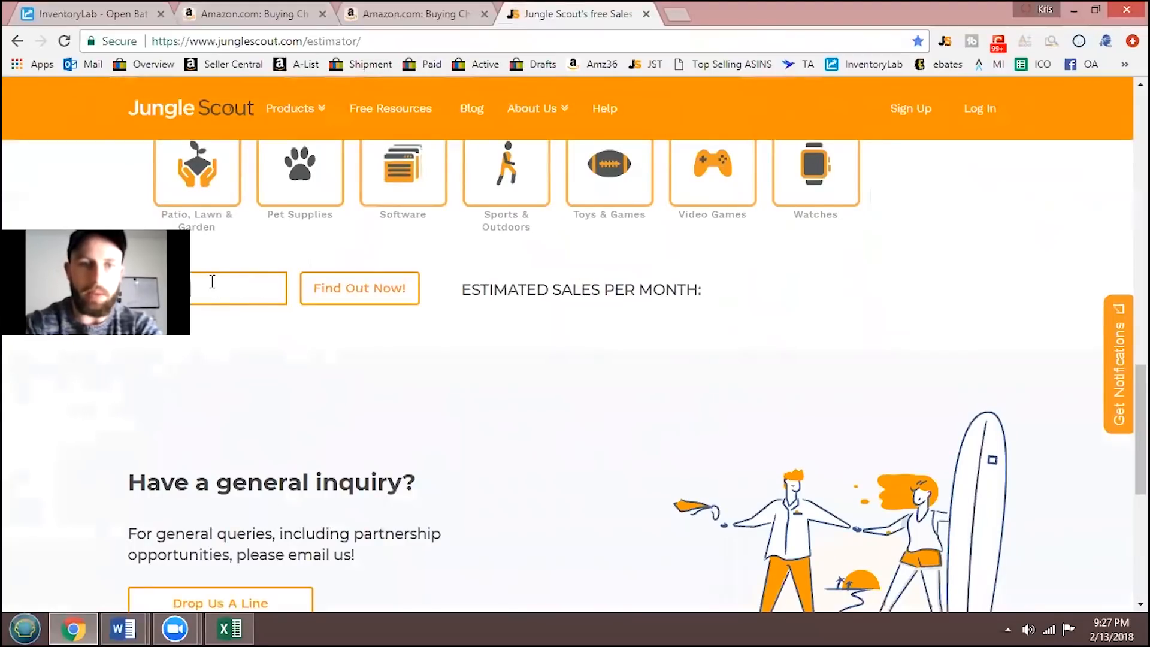
{"action": "left_click", "coordinate": [340, 294]}
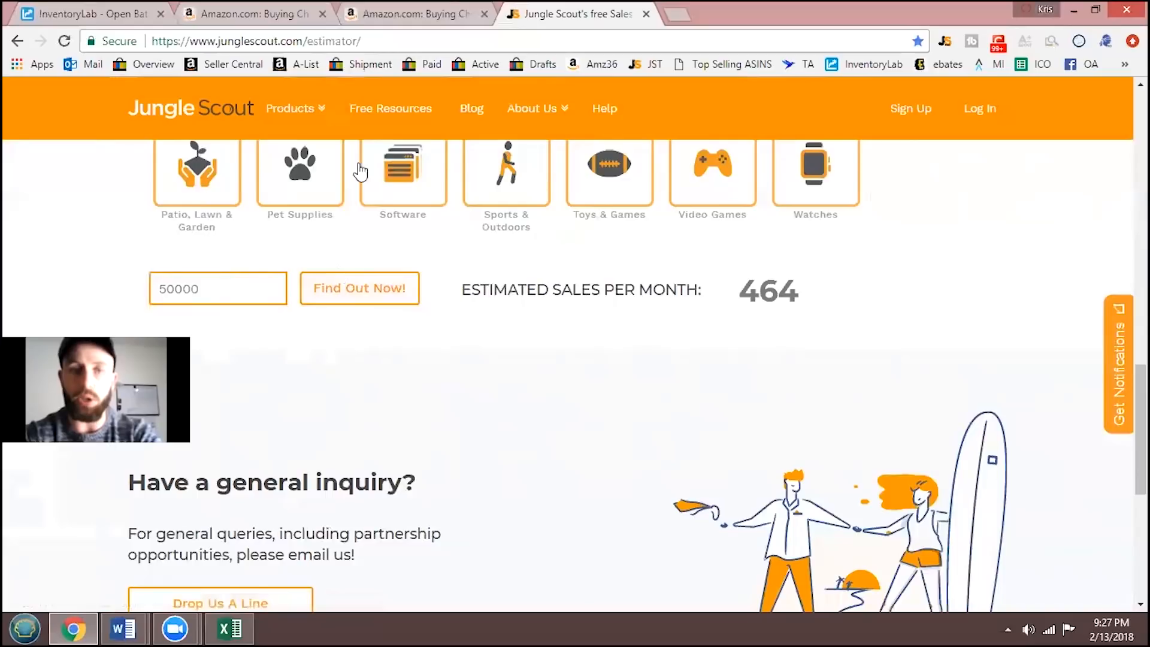
- Review the competing Prime offers for the Dove body polish on Amazon again and return to its listing in InventoryLab
{"action": "left_click", "coordinate": [440, 12]}
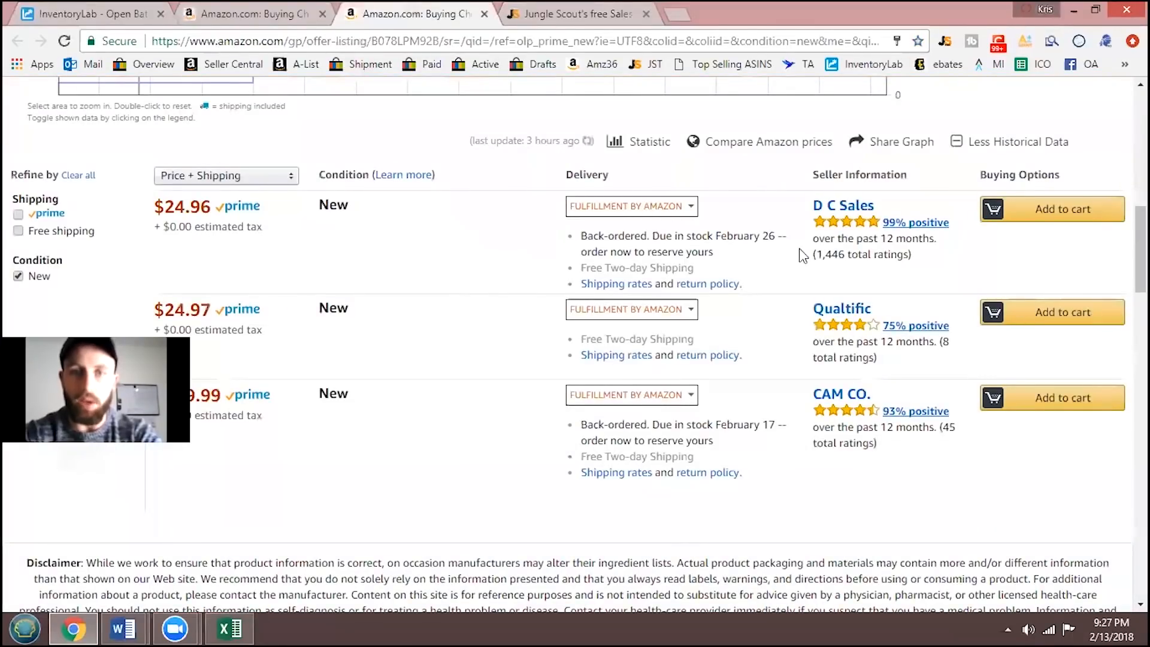
{"action": "left_click_drag", "start_coordinate": [1140, 250], "coordinate": [1141, 160]}
{"action": "left_click", "coordinate": [89, 14]}
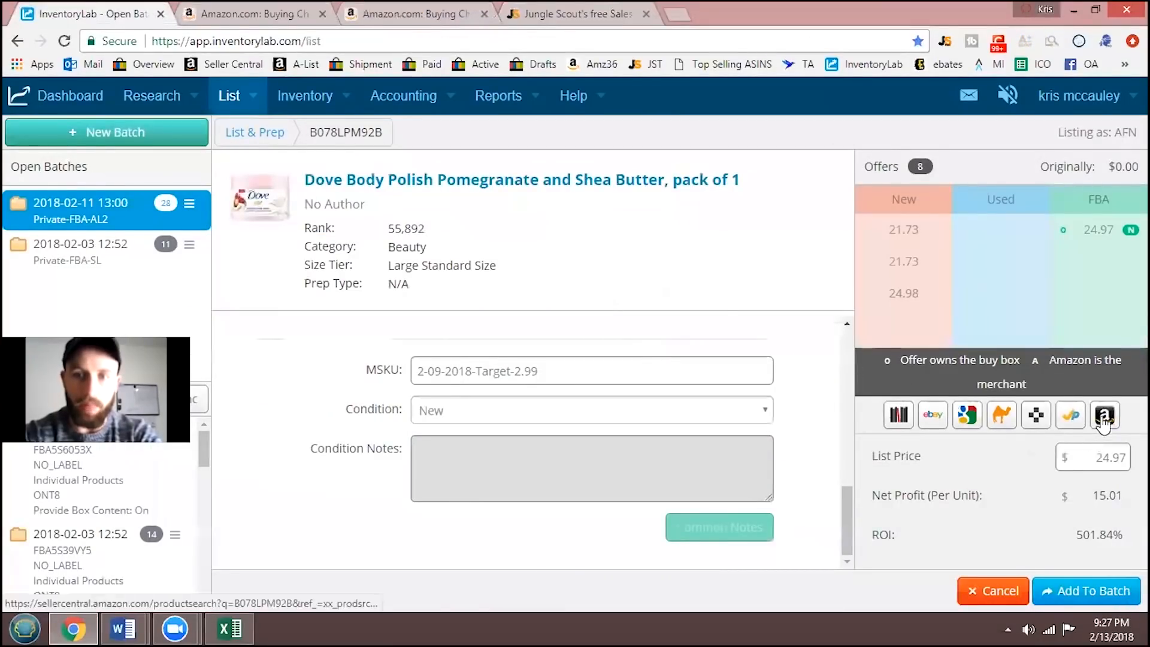
- Open the Dove product page on Amazon and calculate its profit in the AMZScout FBA Calculator with a product cost of 2.99
{"action": "left_click", "coordinate": [446, 183]}
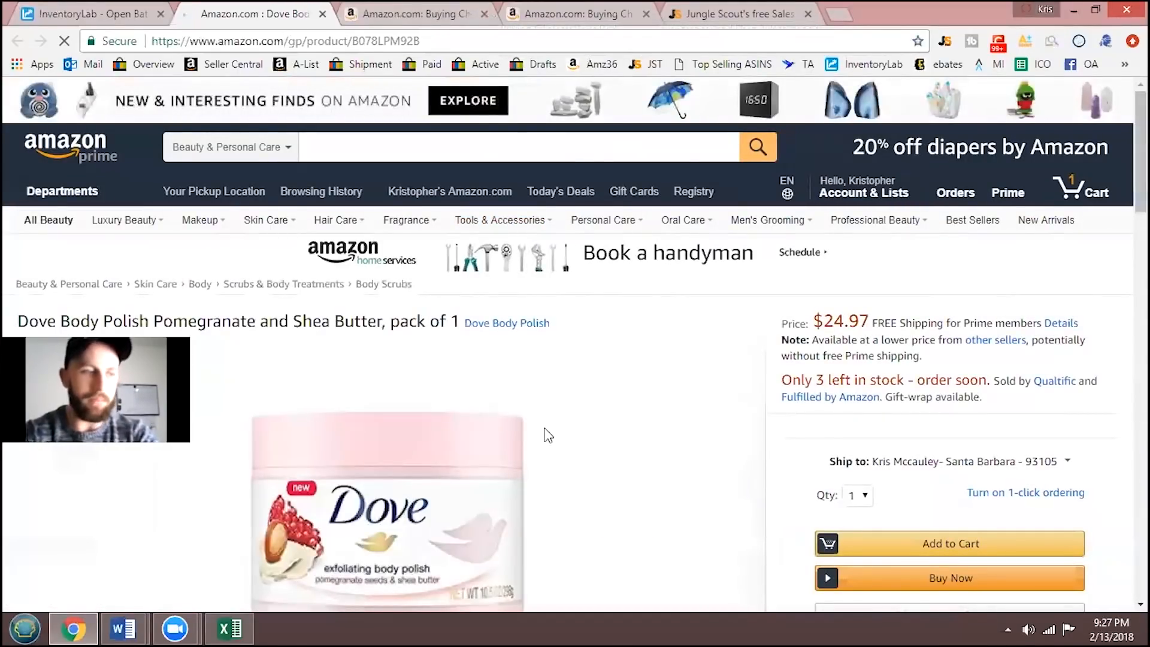
{"action": "left_click", "coordinate": [1024, 45]}
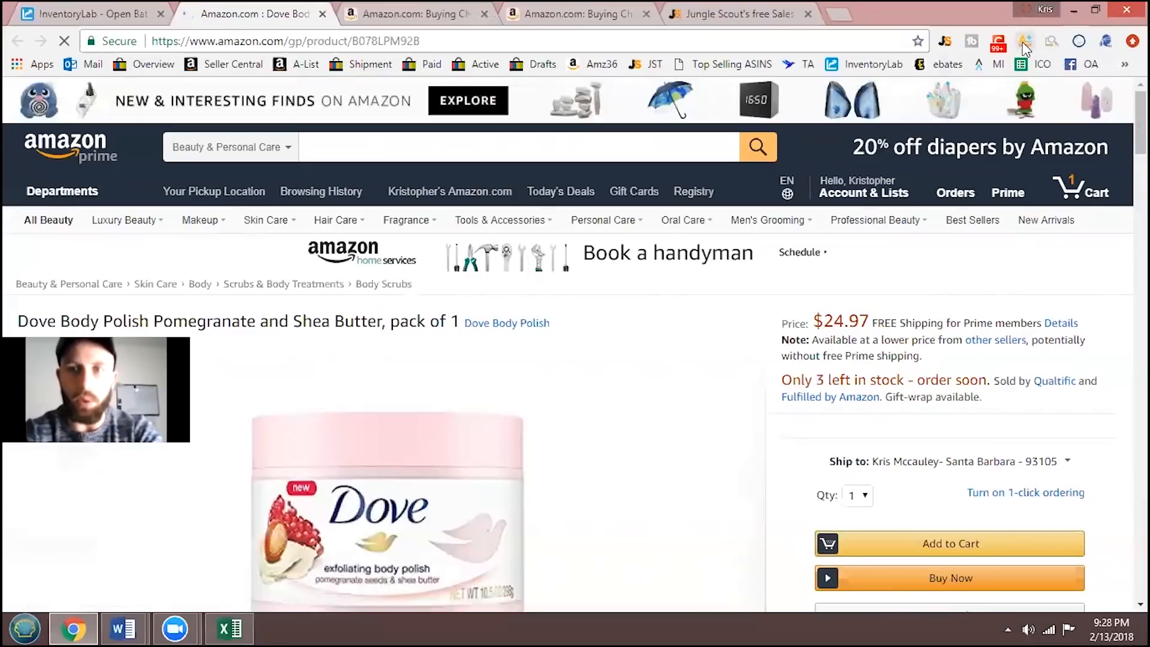
{"action": "left_click", "coordinate": [1025, 43]}
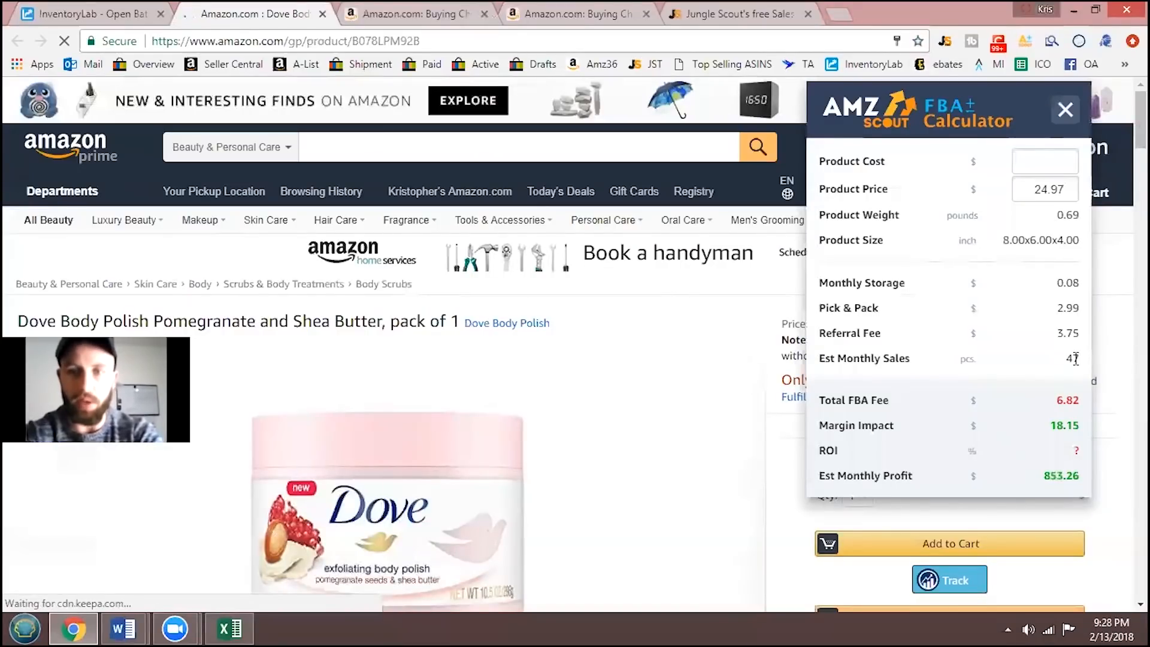
{"action": "left_click", "coordinate": [1048, 159]}
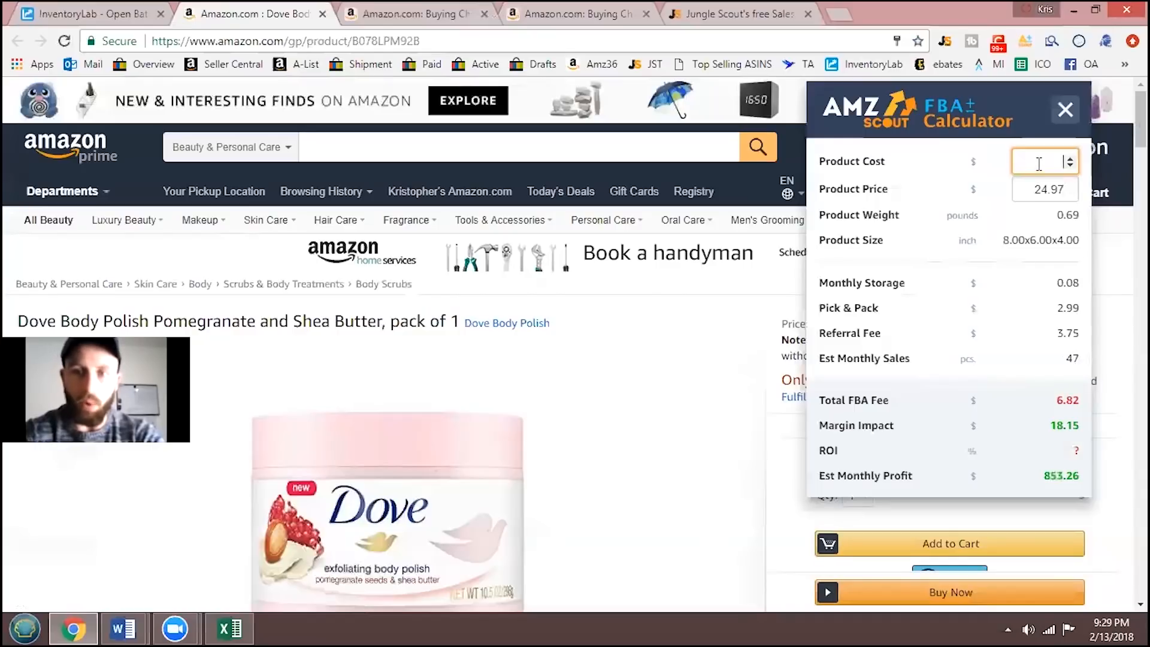
{"action": "type", "text": "2.99"}
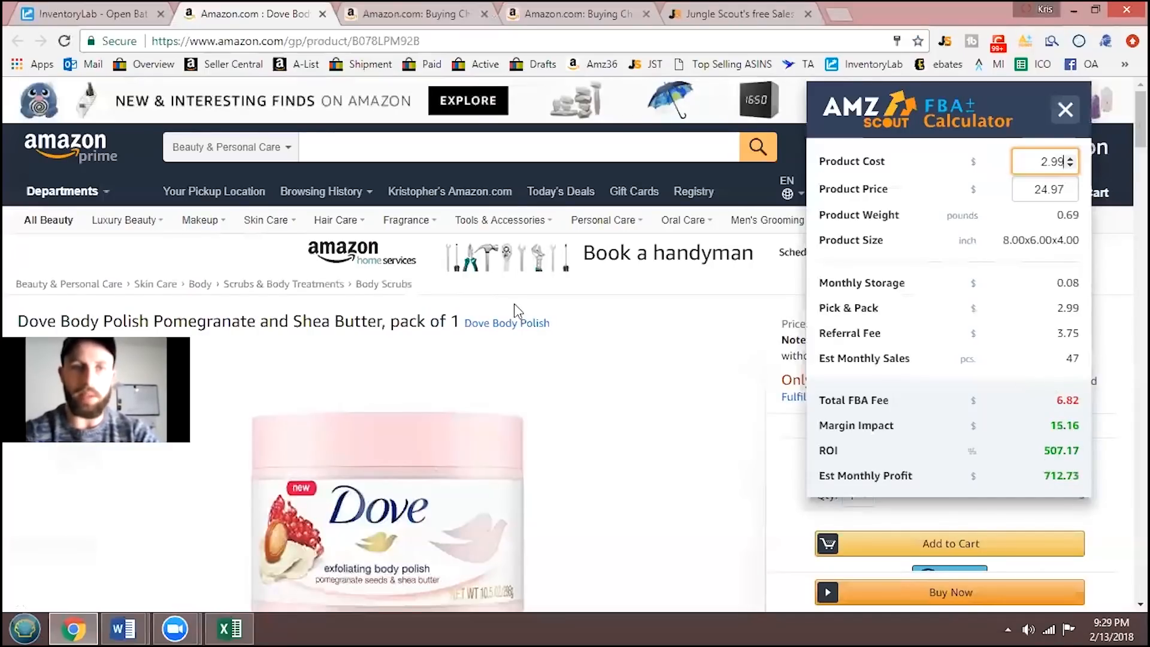
- Return to InventoryLab, add the Dove Body Polish to the open Private-FBA-AL2 batch and look over the batch's items and totals
{"action": "left_click", "coordinate": [124, 22]}
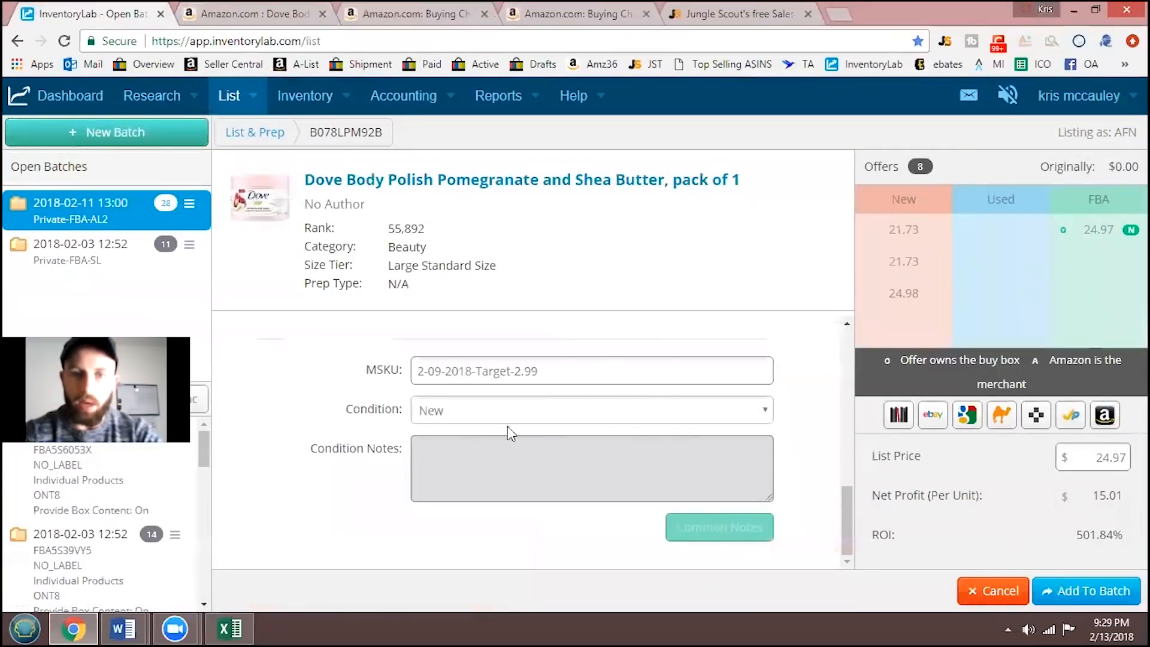
{"action": "left_click", "coordinate": [1098, 590]}
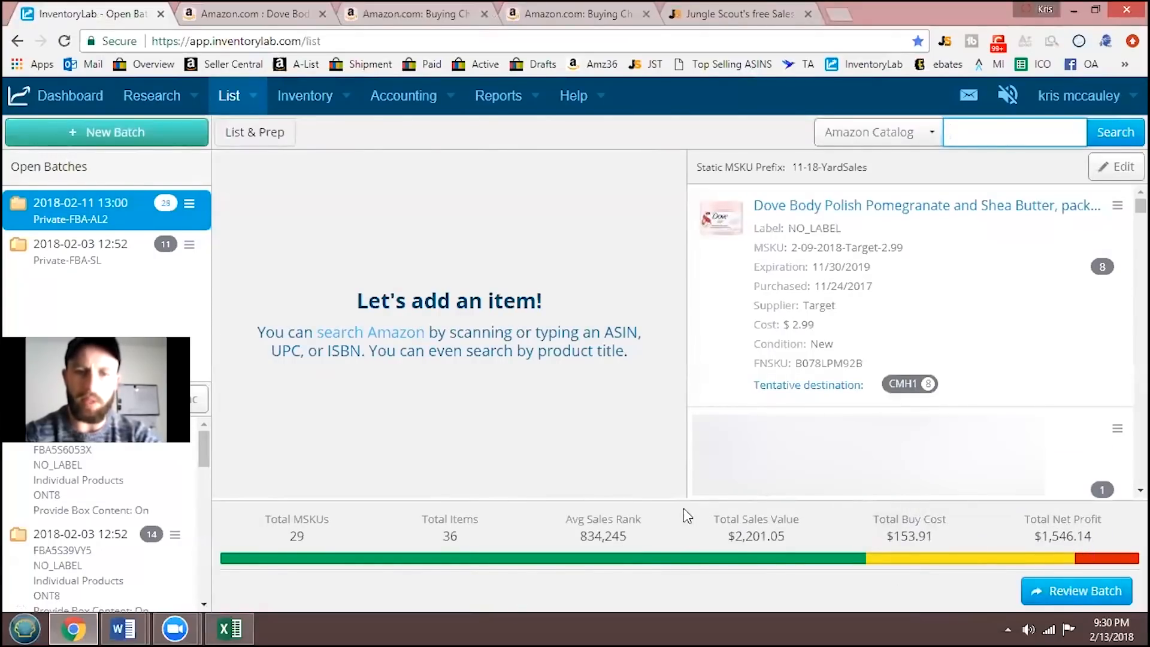
{"action": "mouse_move", "coordinate": [612, 547]}
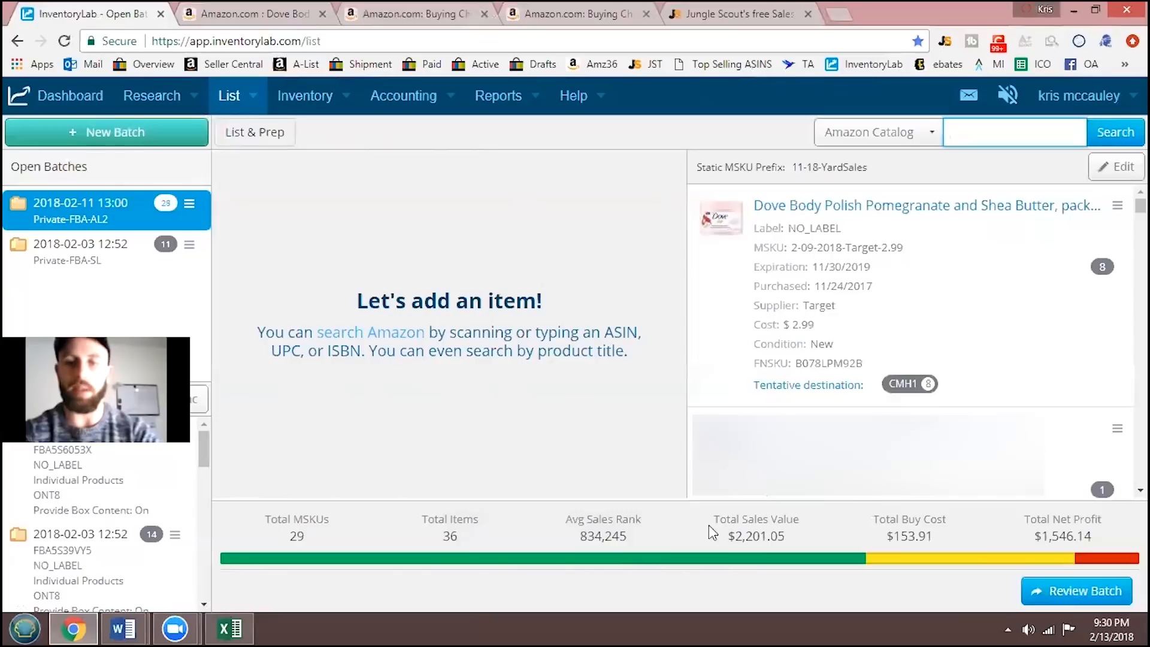
{"action": "left_click", "coordinate": [1116, 206]}
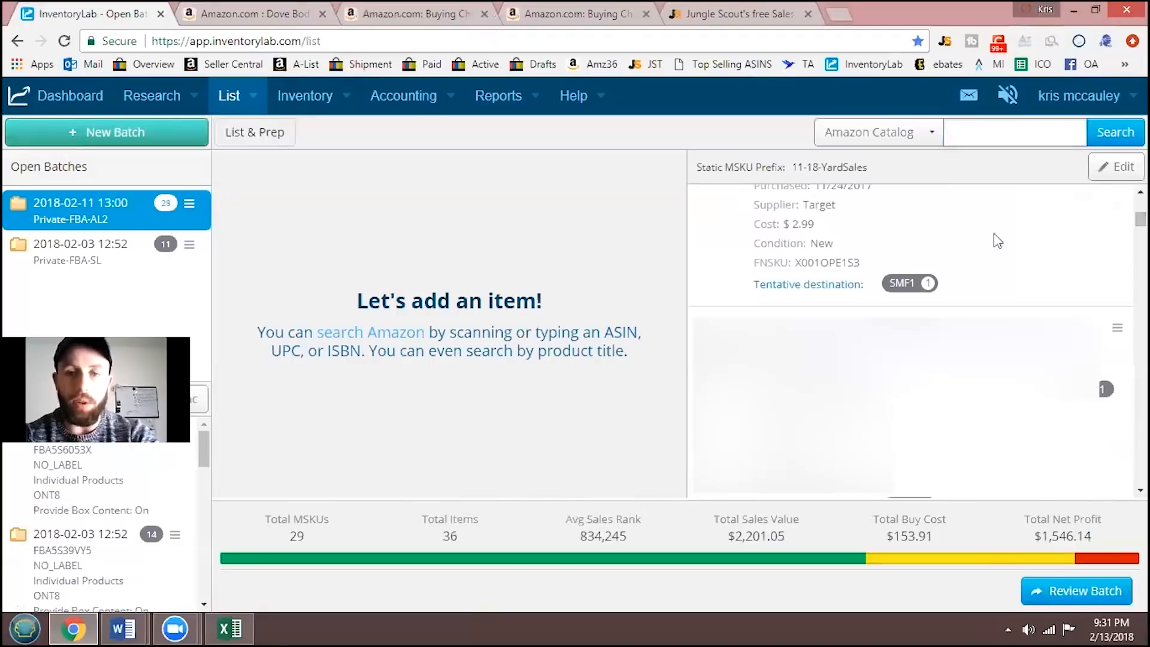
- Review the batch and submit it, with Send Product Feeds and Create FBA Shipment enabled
{"action": "left_click", "coordinate": [1066, 593]}
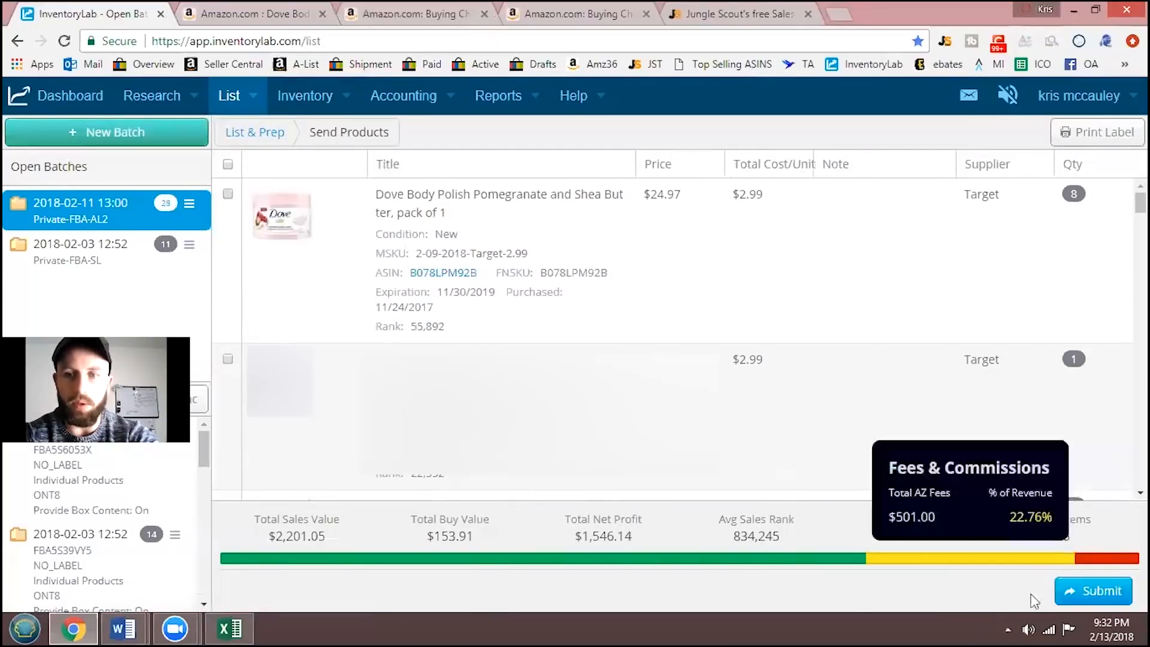
{"action": "left_click", "coordinate": [1091, 591]}
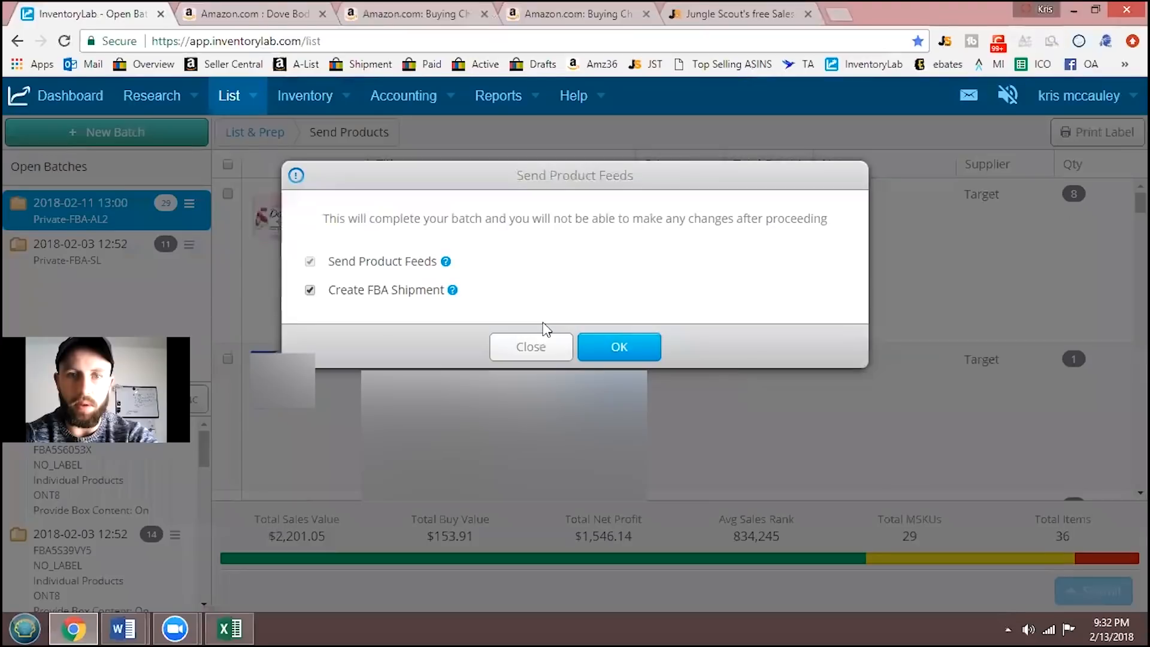
{"action": "left_click", "coordinate": [630, 356]}
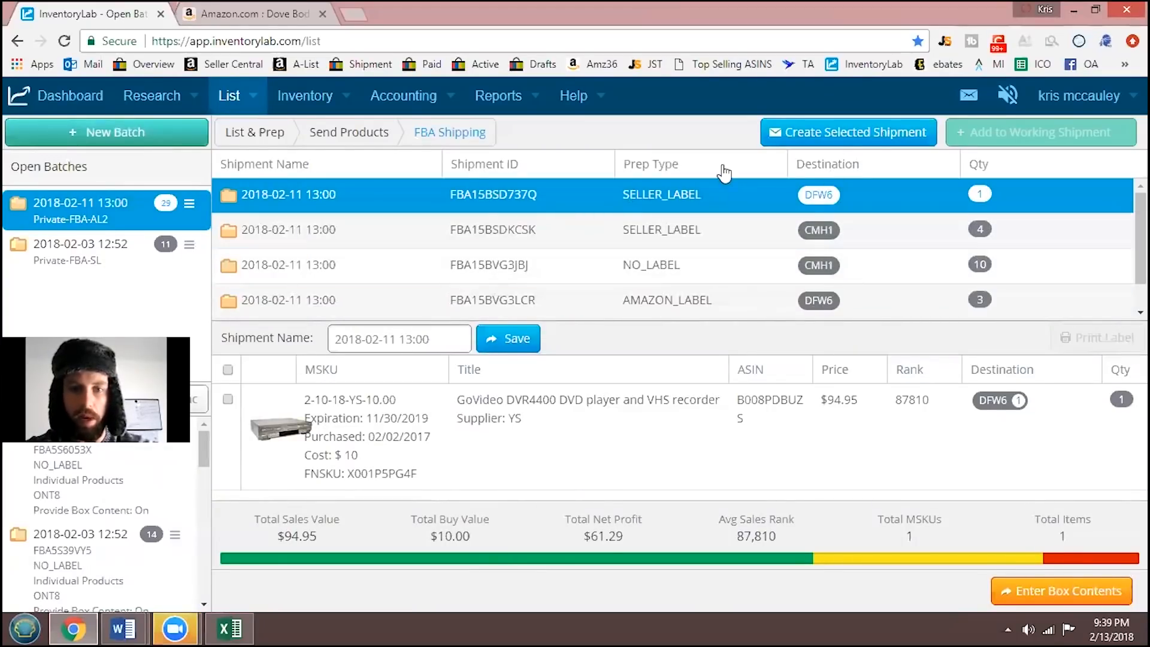
- Create the two SELLER_LABEL shipments for destinations DFW6 and CMH1 and confirm sending each to the FBA Shipping Queue
{"action": "left_click", "coordinate": [832, 137]}
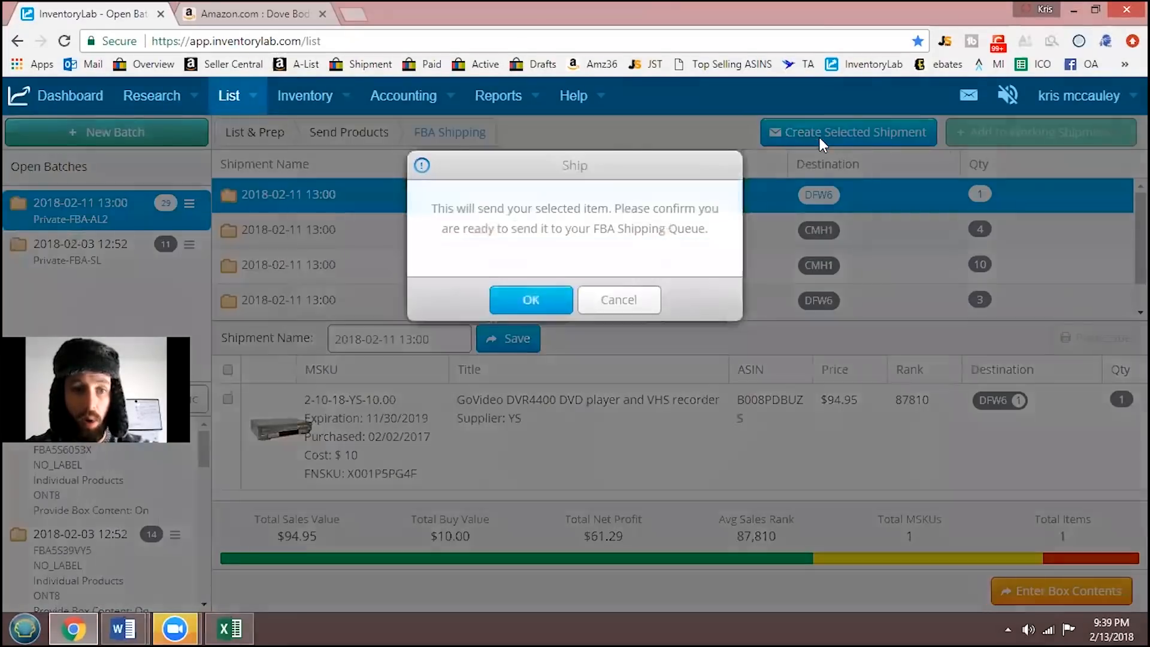
{"action": "left_click", "coordinate": [531, 311]}
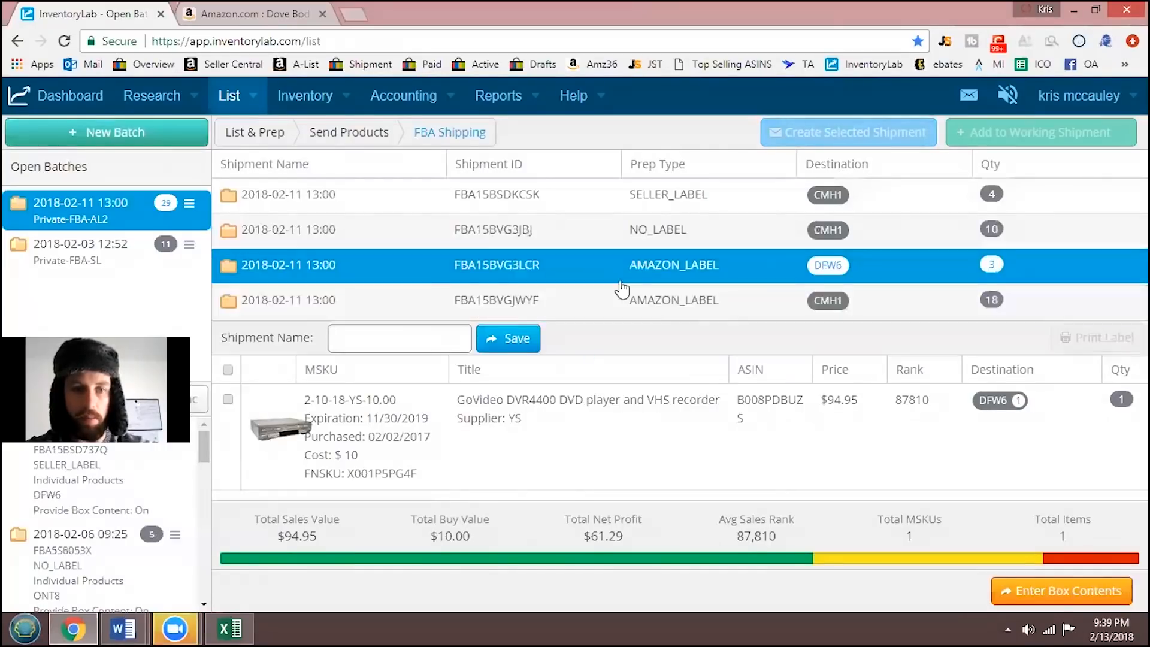
{"action": "left_click", "coordinate": [519, 186]}
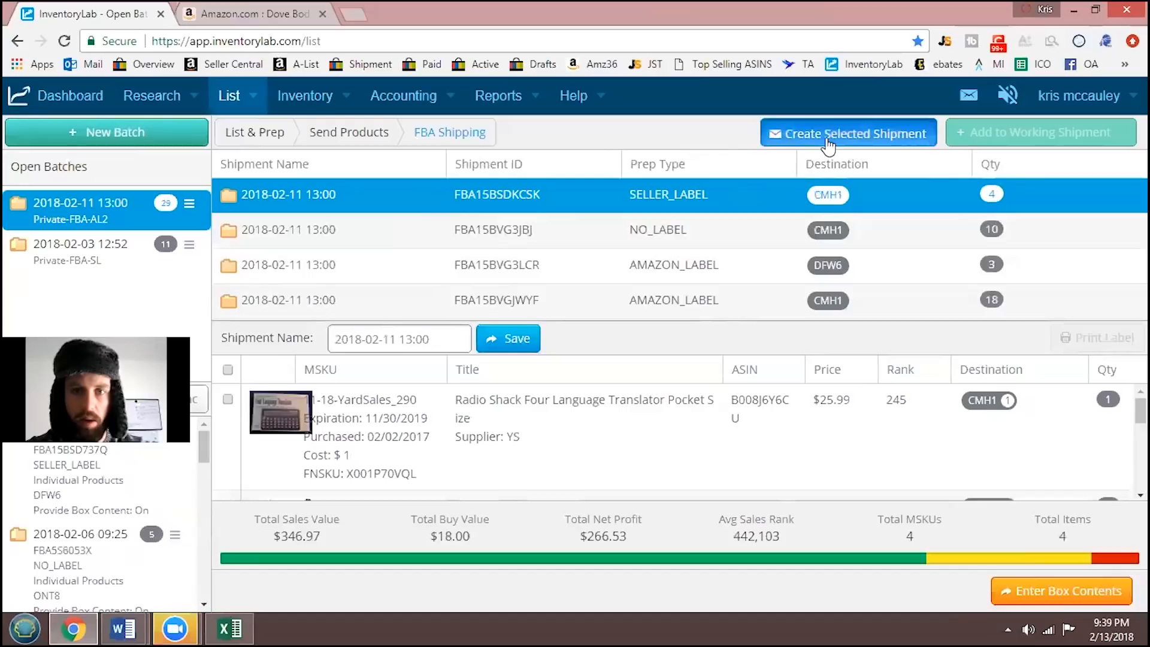
{"action": "left_click", "coordinate": [827, 139]}
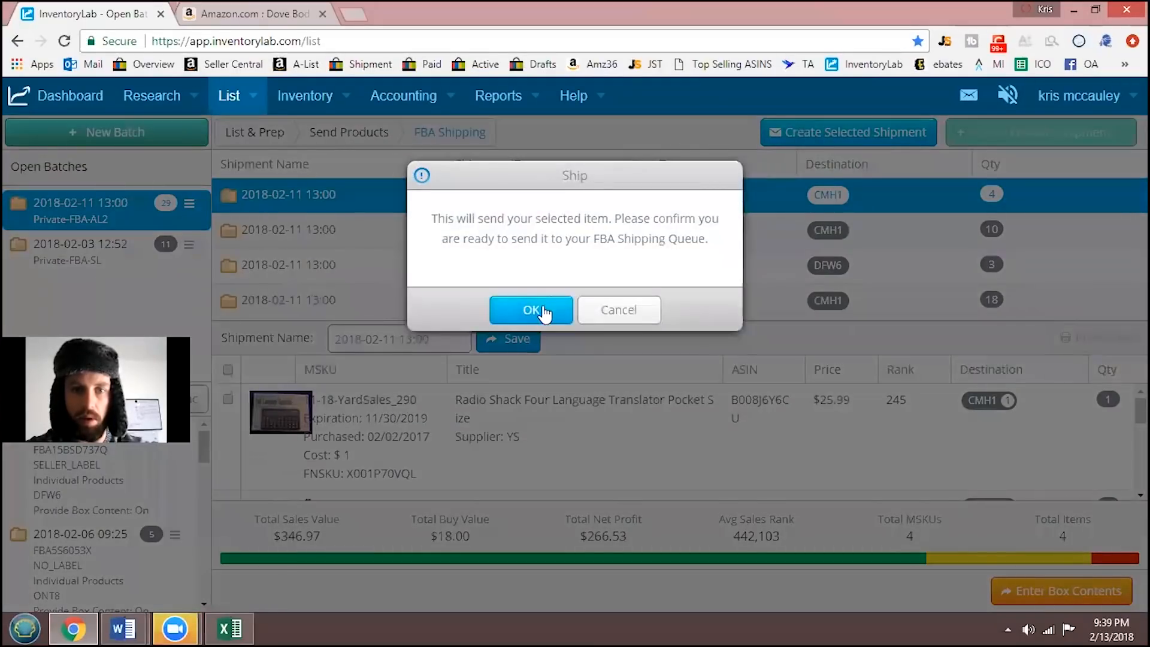
{"action": "left_click", "coordinate": [541, 308]}
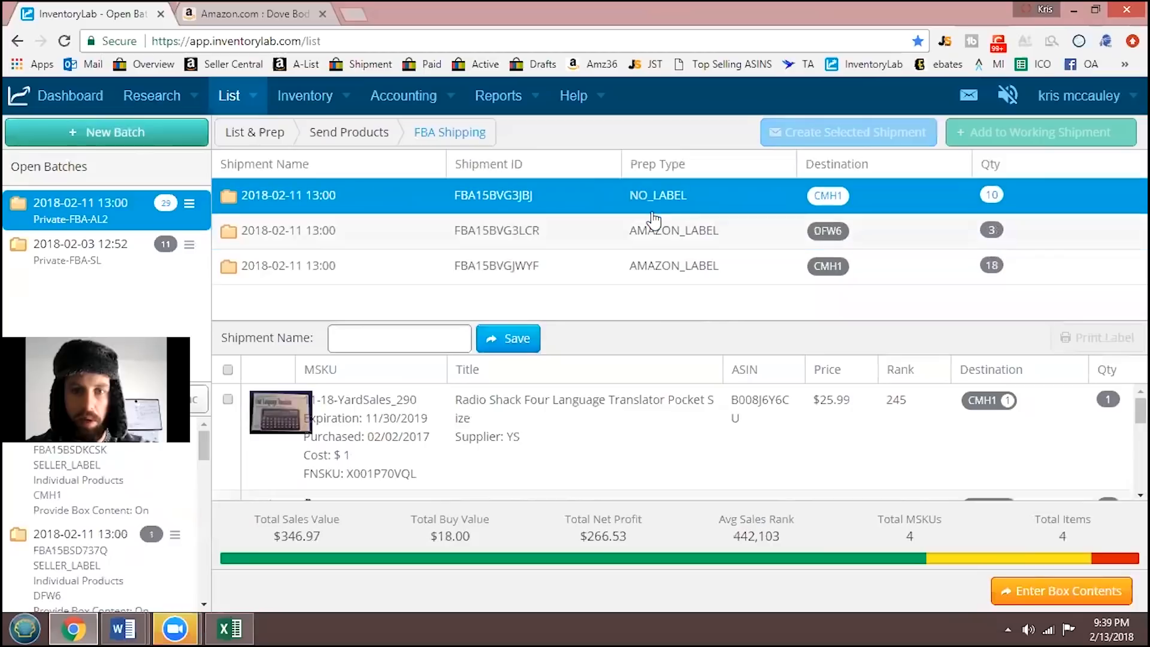
- Create the NO_LABEL shipment to CMH1 that contains the Dove Body Polish and confirm sending it to the FBA Shipping Queue
{"action": "left_click", "coordinate": [598, 214]}
{"action": "left_click", "coordinate": [839, 128]}
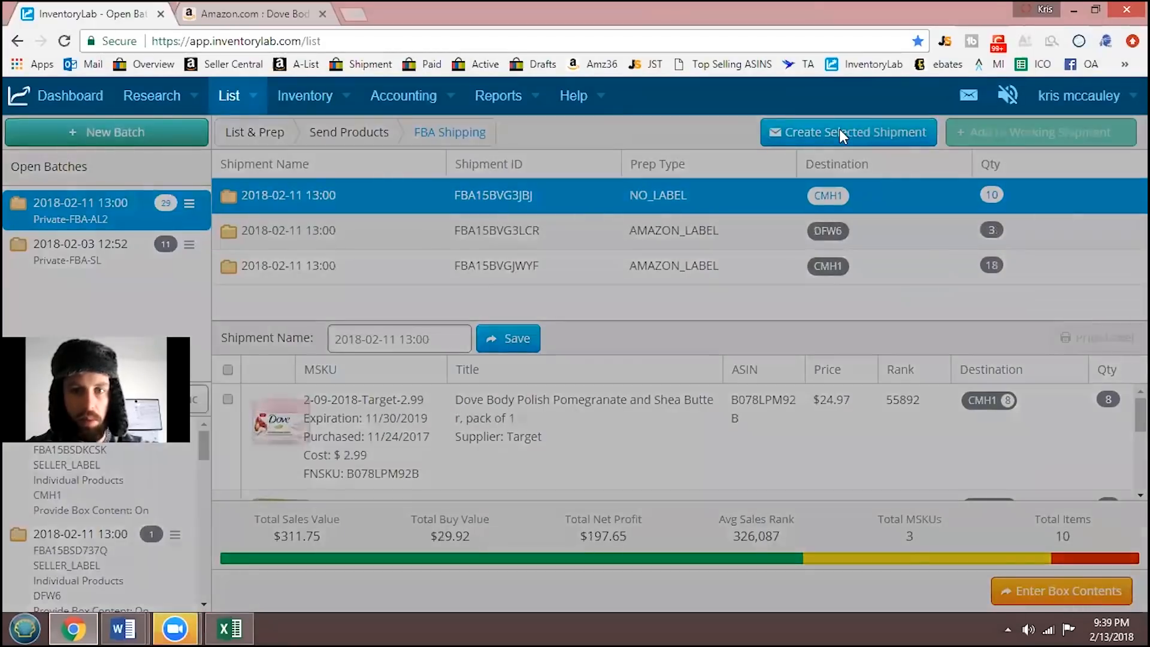
{"action": "left_click", "coordinate": [531, 305]}
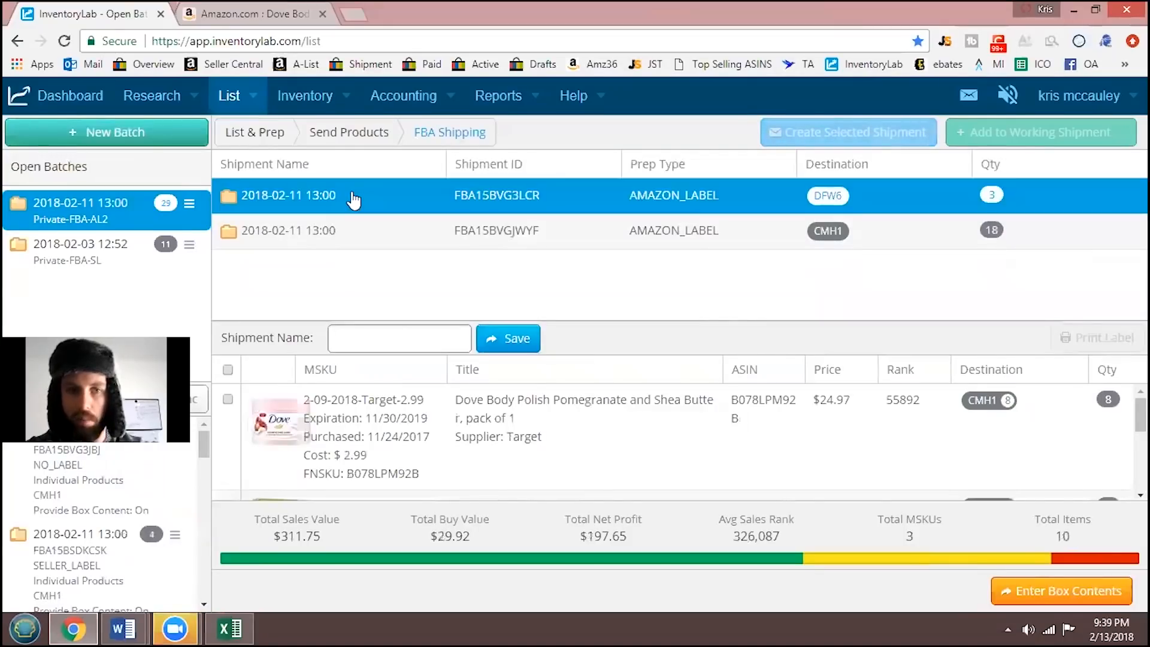
- Create the two AMAZON_LABEL shipments for destinations DFW6 and CMH1, confirming each for the FBA Shipping Queue
{"action": "left_click", "coordinate": [353, 199]}
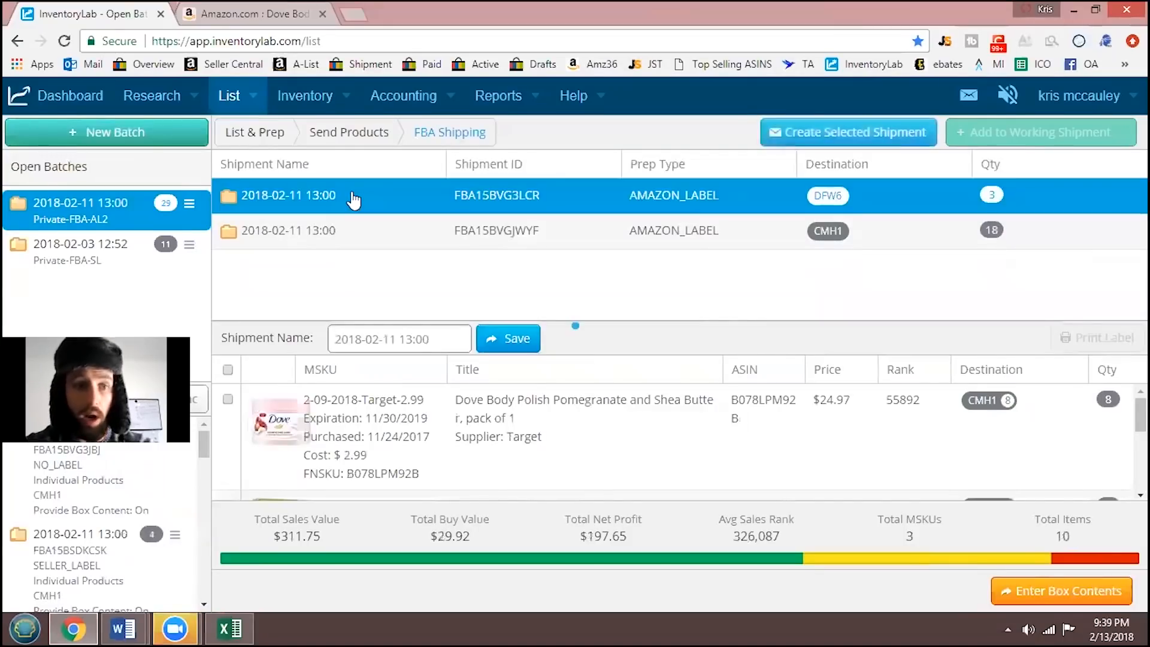
{"action": "left_click", "coordinate": [398, 236]}
{"action": "left_click", "coordinate": [492, 228]}
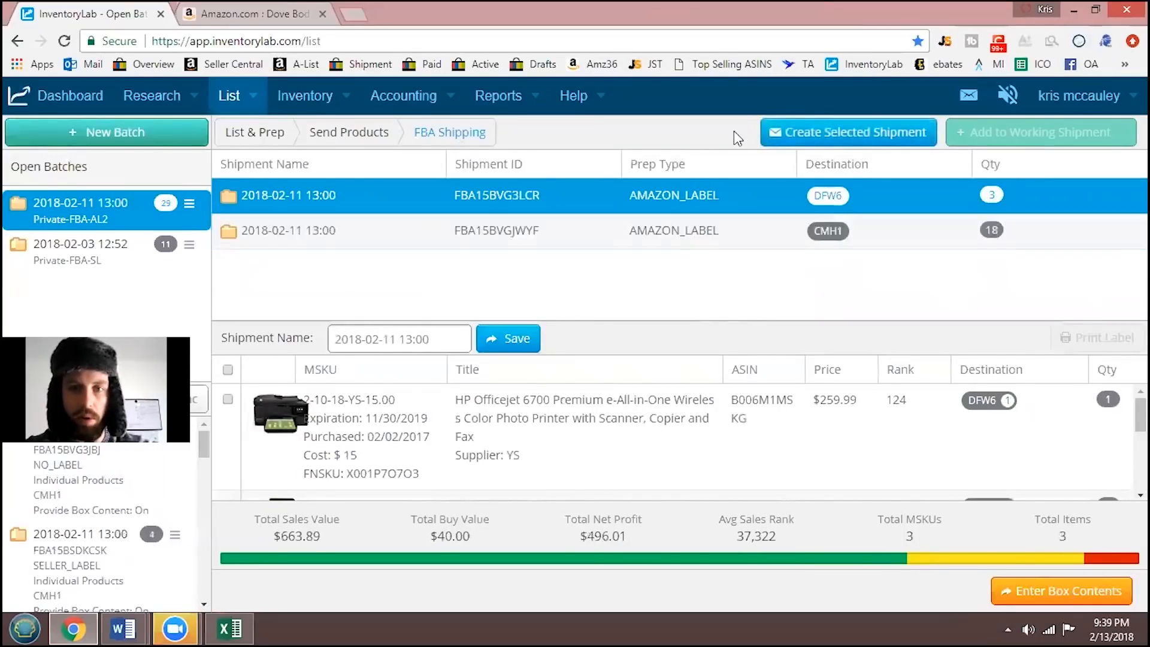
{"action": "left_click", "coordinate": [839, 132]}
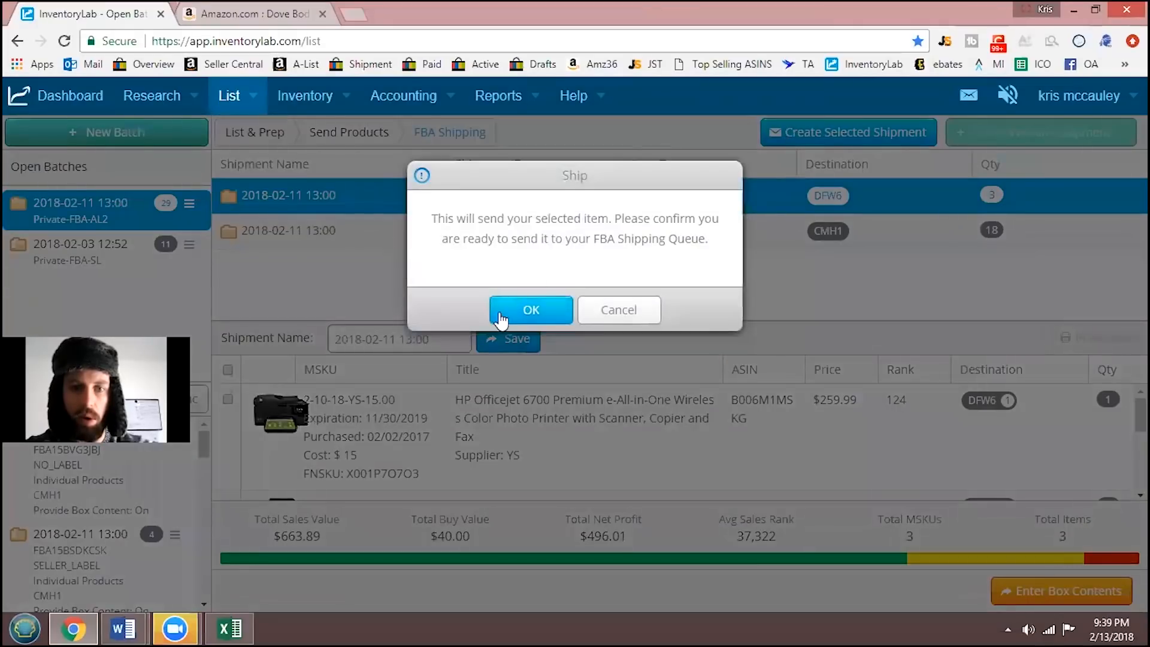
{"action": "left_click", "coordinate": [510, 310]}
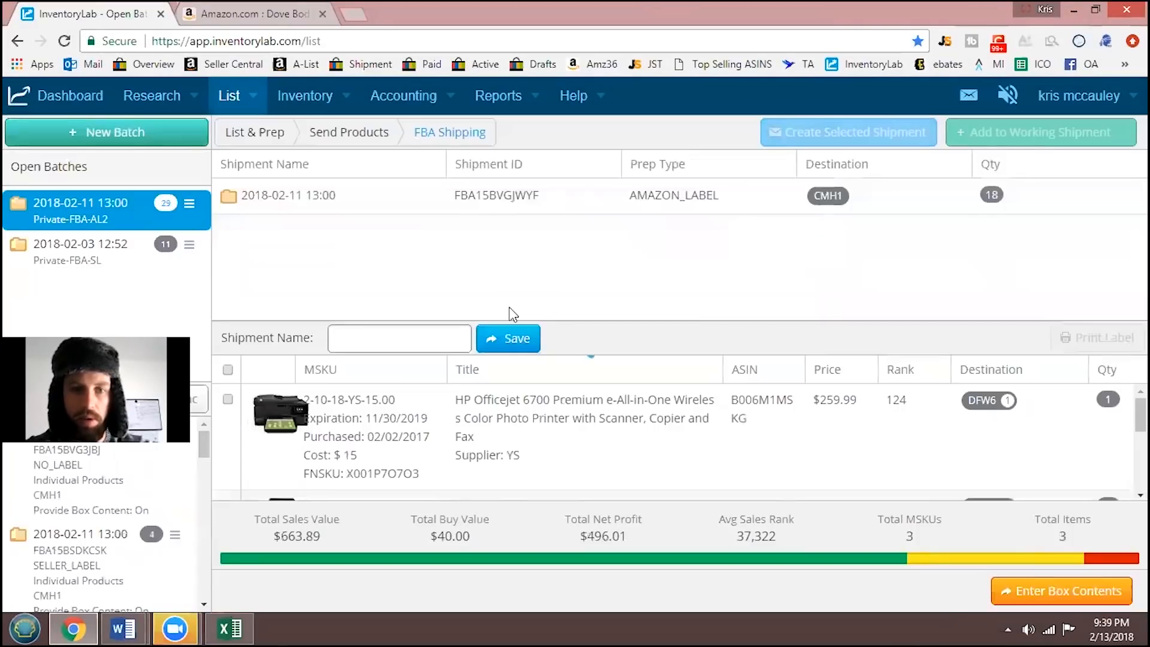
{"action": "left_click", "coordinate": [329, 208]}
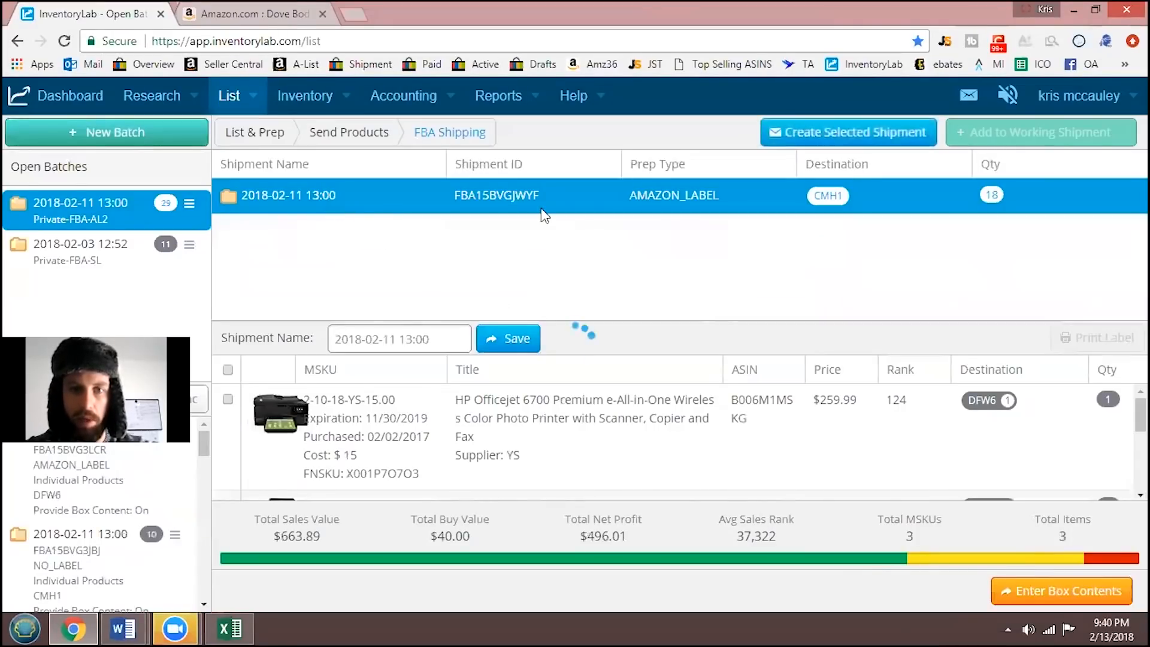
{"action": "left_click", "coordinate": [851, 138]}
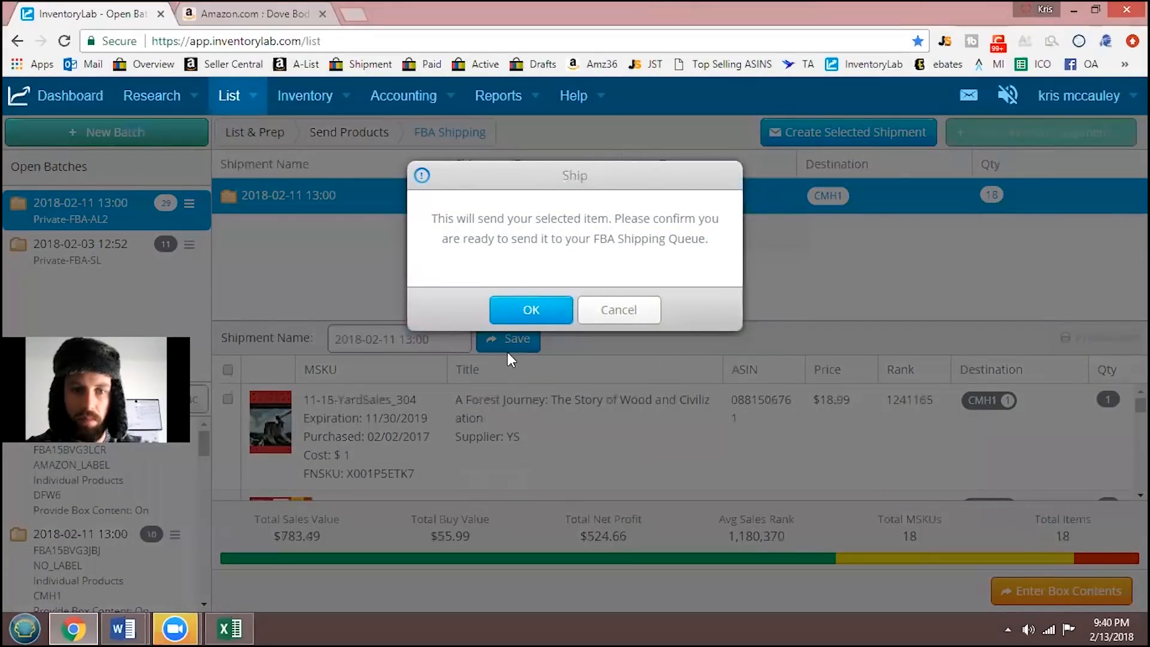
{"action": "left_click", "coordinate": [527, 310]}
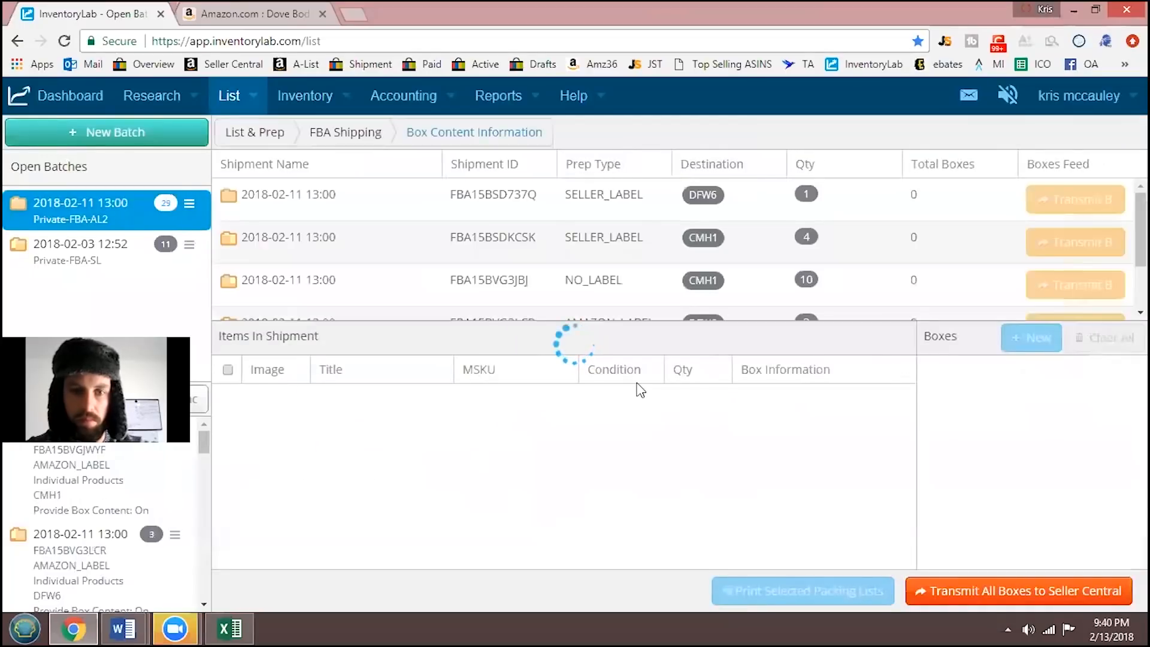
- In the SELLER_LABEL shipment to DFW6, assign the GoVideo DVR4400 to the first box with quantity 1
{"action": "scroll", "coordinate": [303, 216], "scroll_direction": "down", "scroll_amount": 2}
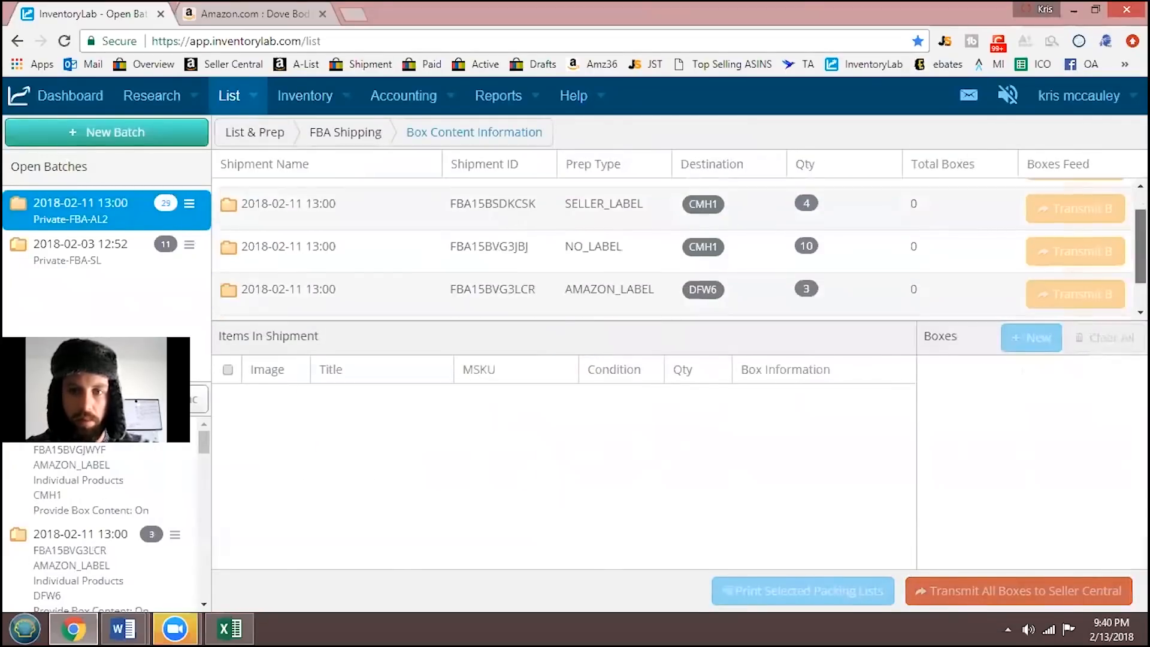
{"action": "scroll", "coordinate": [303, 216], "scroll_direction": "up", "scroll_amount": 2}
{"action": "left_click", "coordinate": [303, 200]}
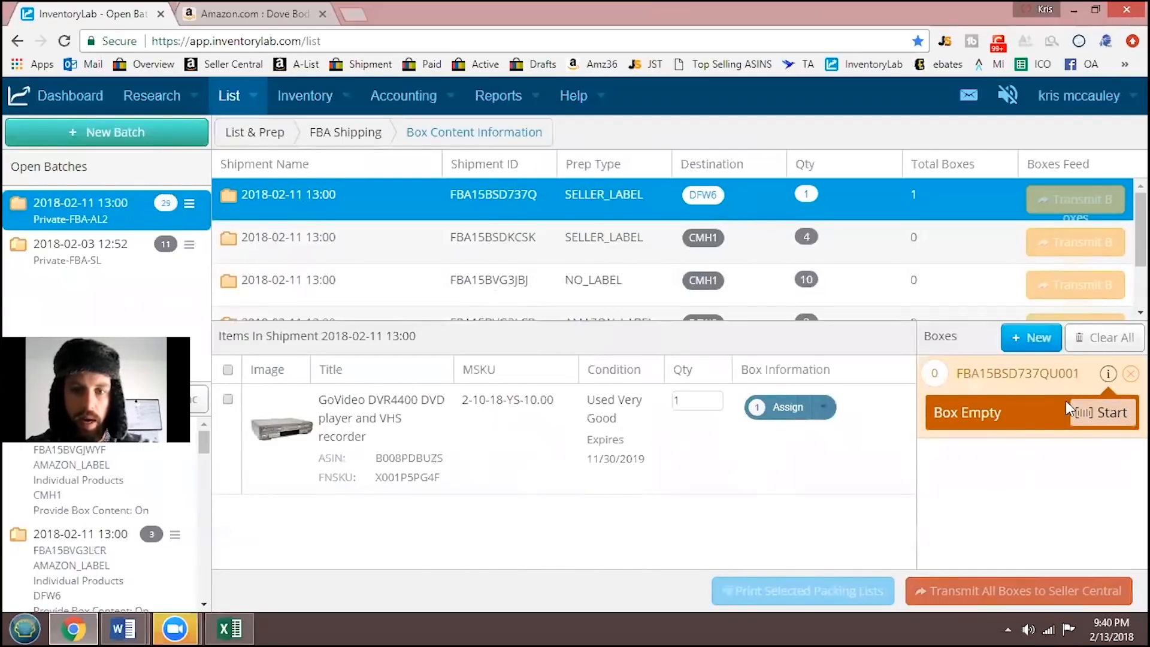
{"action": "left_click", "coordinate": [825, 414]}
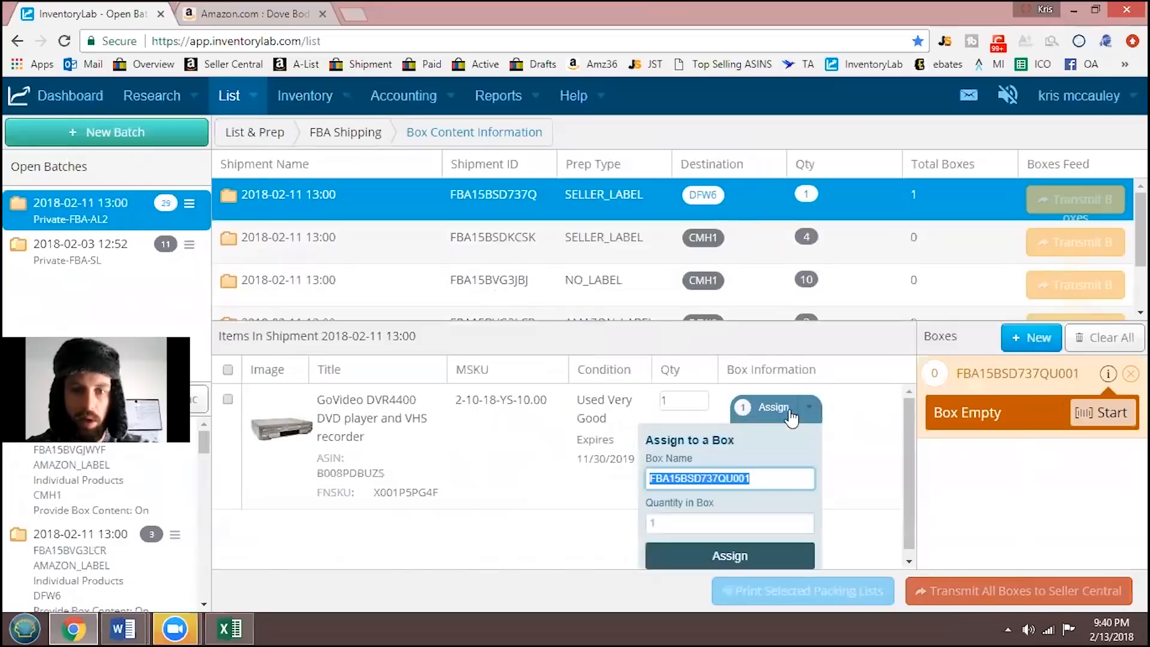
{"action": "left_click", "coordinate": [711, 557]}
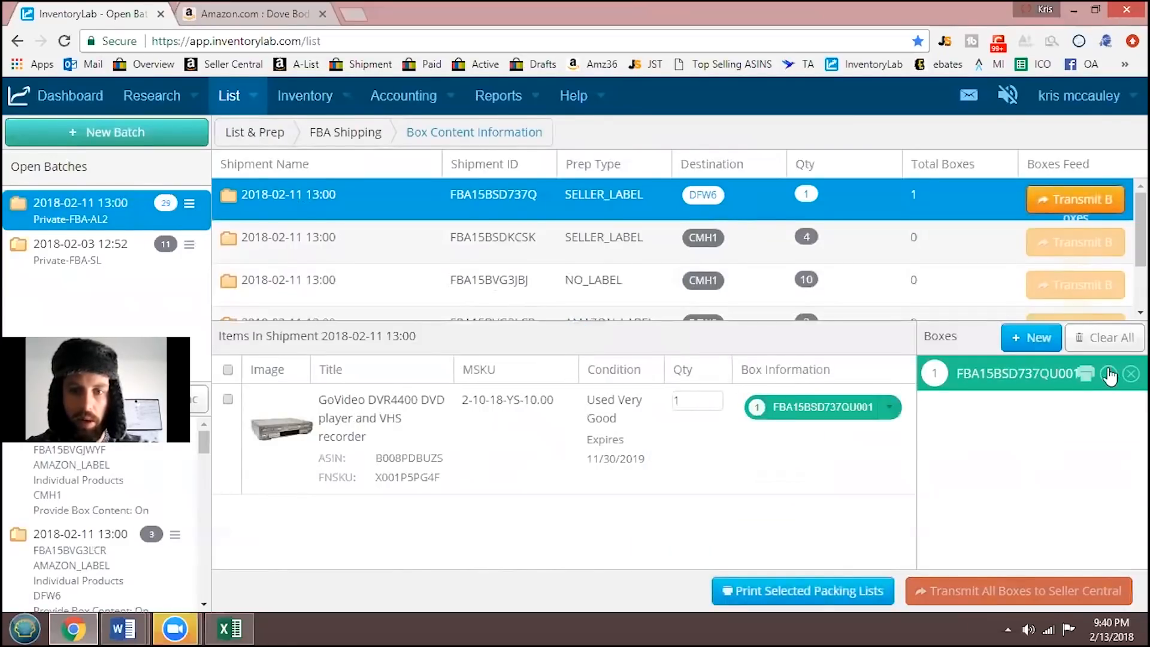
- Try adding a second box to the DFW6 SELLER_LABEL shipment and delete that empty box
{"action": "left_click", "coordinate": [1027, 343]}
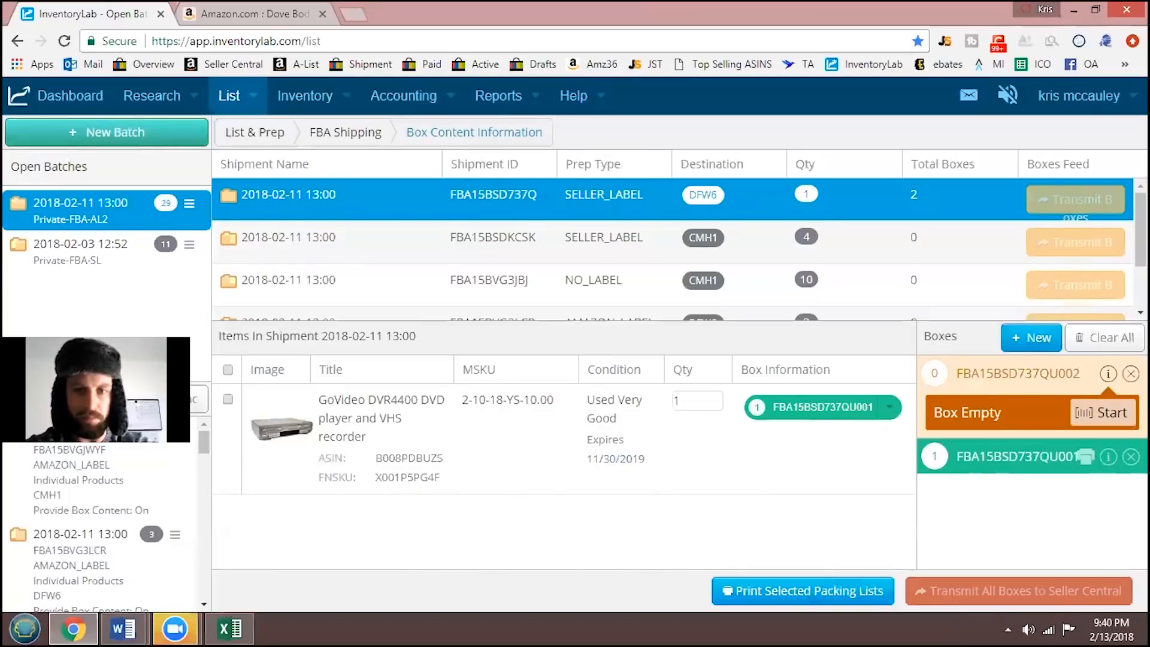
{"action": "left_click", "coordinate": [1131, 373]}
{"action": "left_click", "coordinate": [531, 310]}
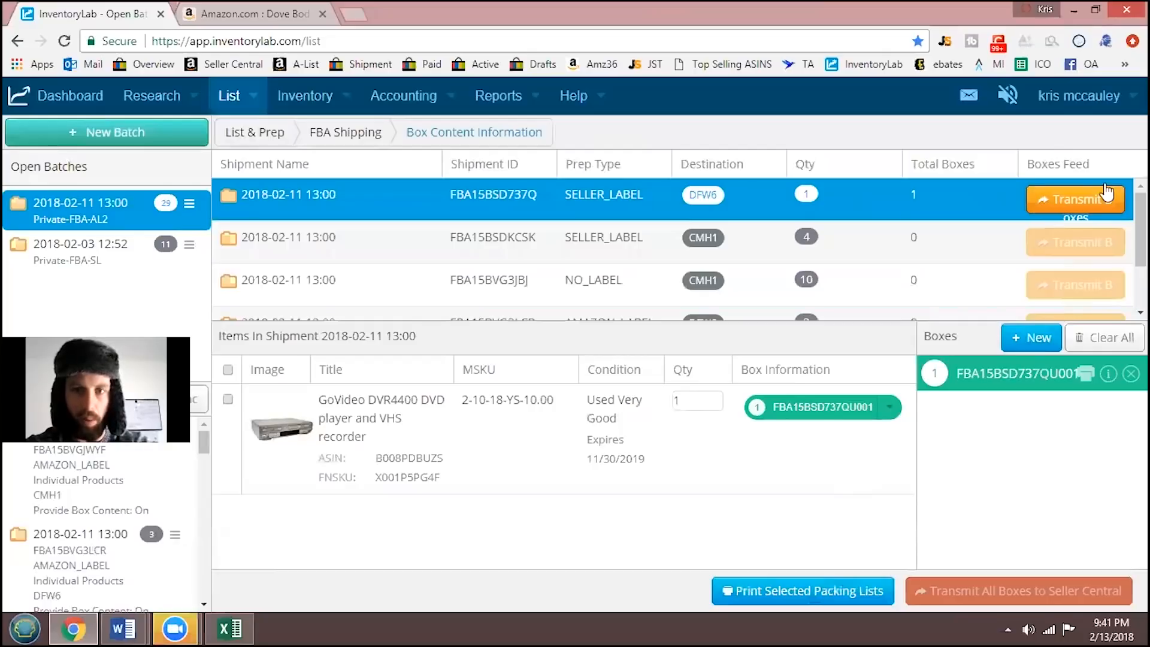
- Transmit the box contents of the DFW6 SELLER_LABEL shipment and return from Seller Central to the box content overview in InventoryLab
{"action": "left_click", "coordinate": [1087, 201]}
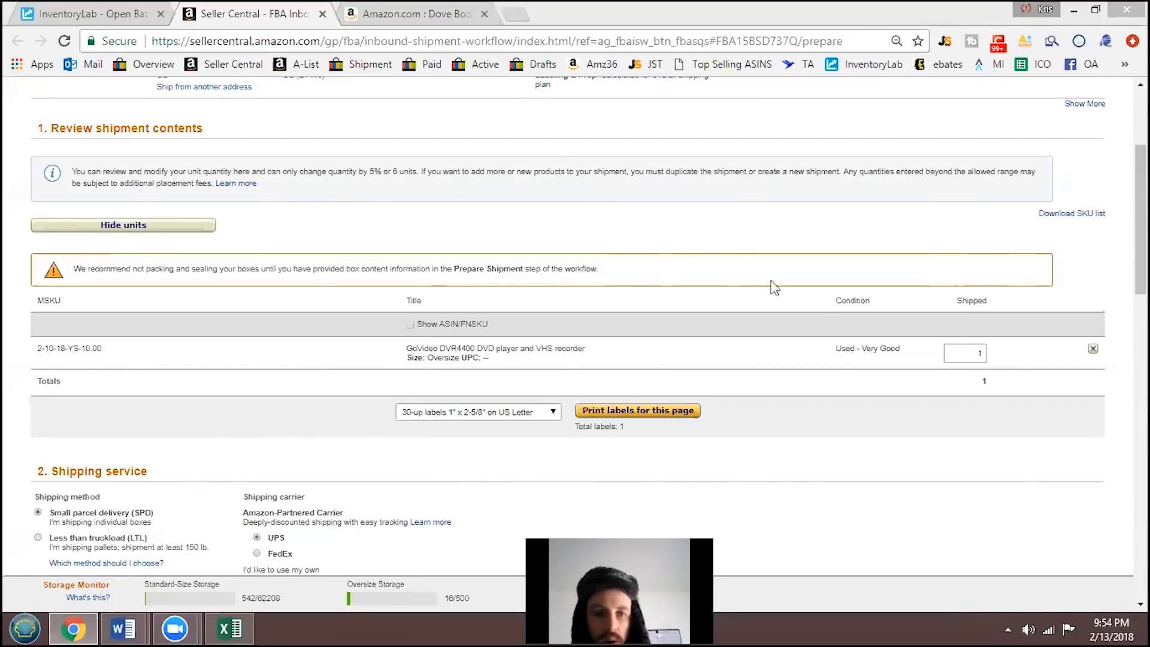
{"action": "left_click", "coordinate": [88, 17]}
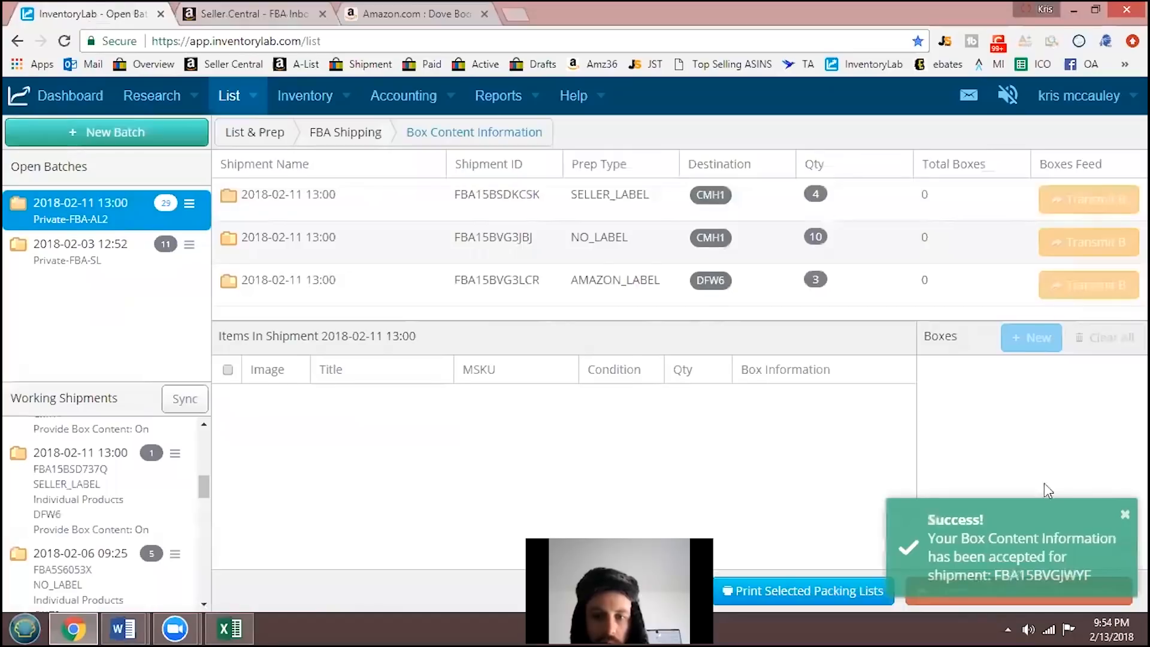
- Open the DFW6 SELLER_LABEL working shipment in Seller Central and close the older Seller Central shipment page
{"action": "left_click", "coordinate": [107, 490]}
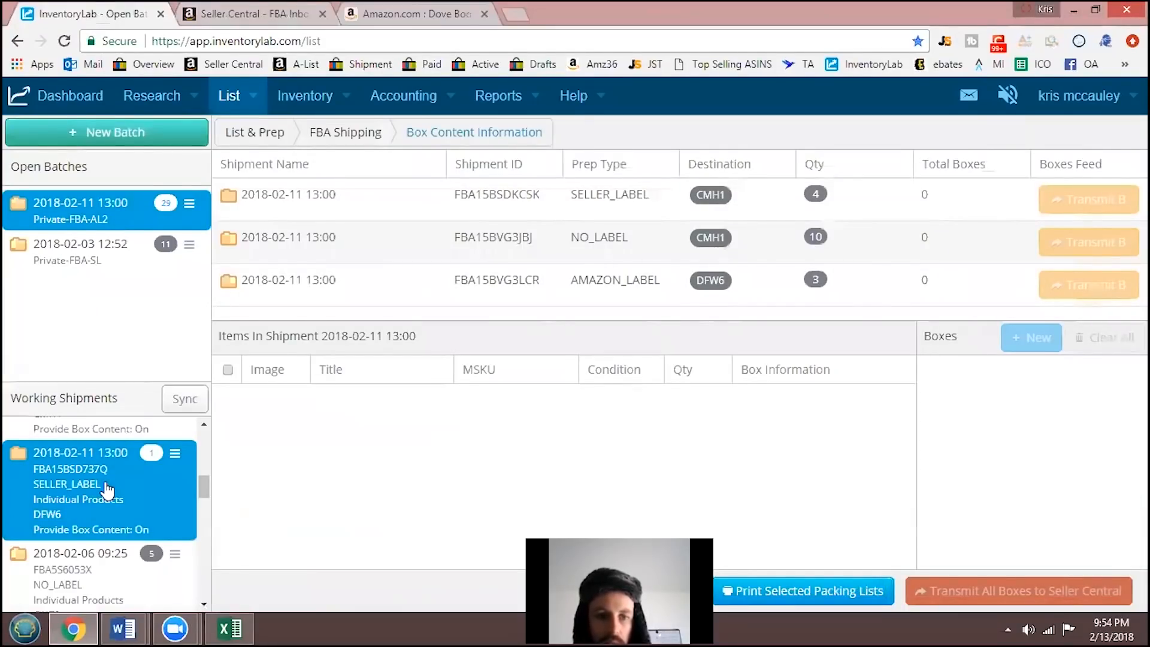
{"action": "left_click", "coordinate": [106, 483]}
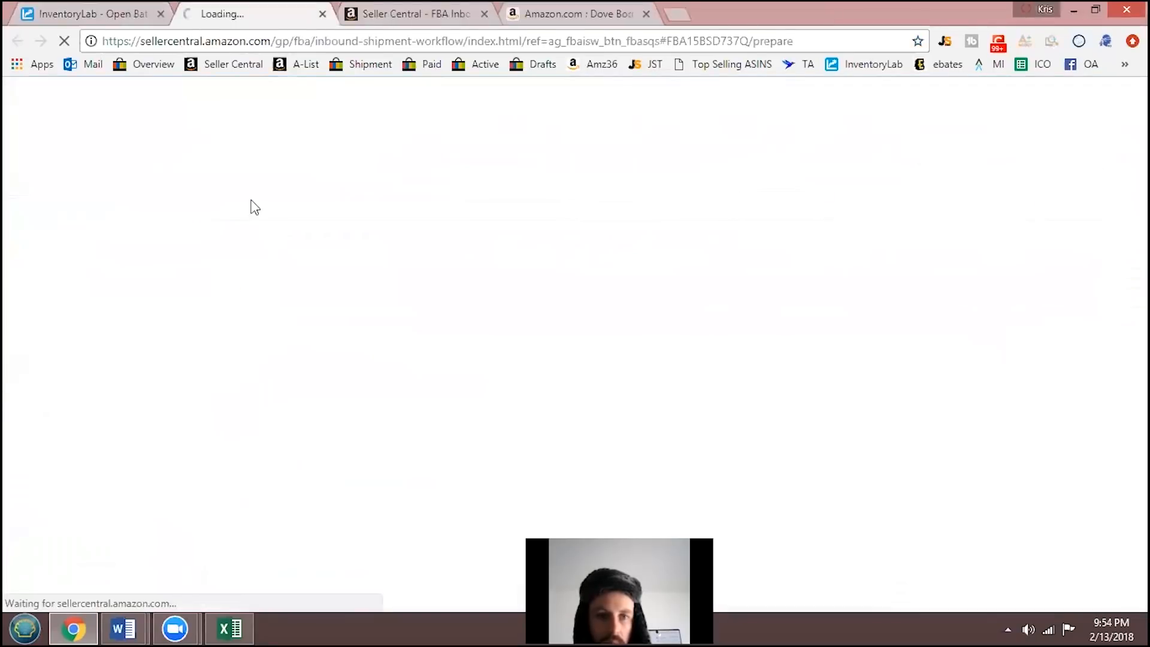
{"action": "left_click", "coordinate": [484, 13]}
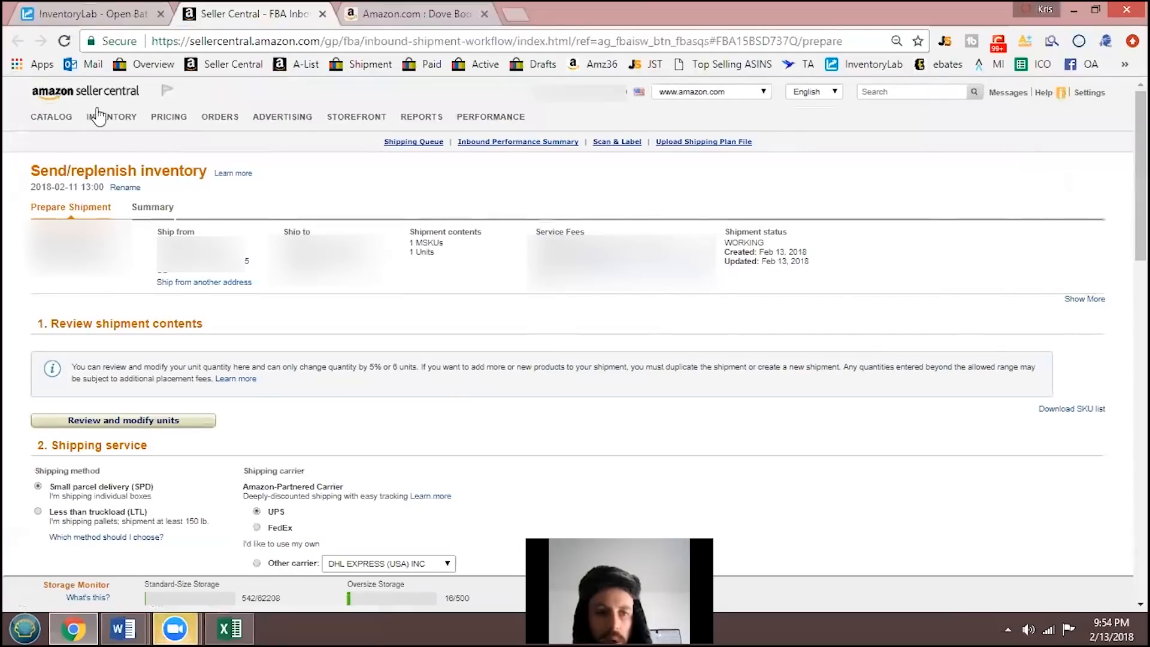
{"action": "mouse_move", "coordinate": [110, 122]}
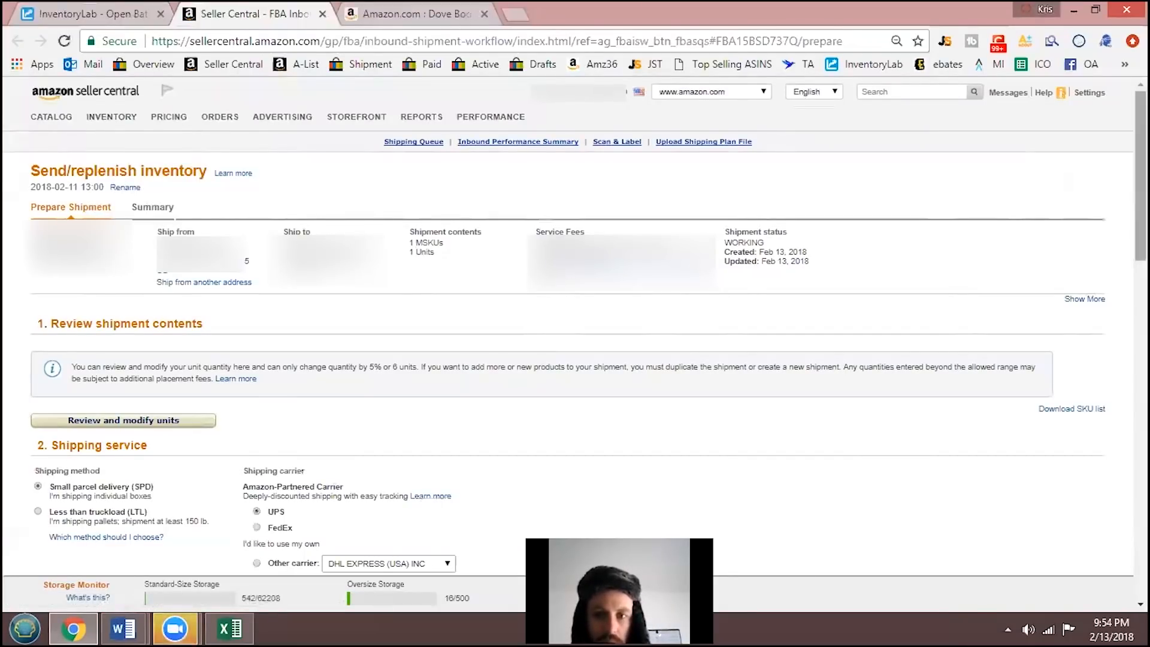
- Set the weight of box 1 to 15 lb in the shipment packing section, leaving its dimensions blank
{"action": "scroll", "coordinate": [1141, 179], "scroll_direction": "down", "scroll_amount": 3}
{"action": "scroll", "coordinate": [569, 324], "scroll_direction": "down", "scroll_amount": 3}
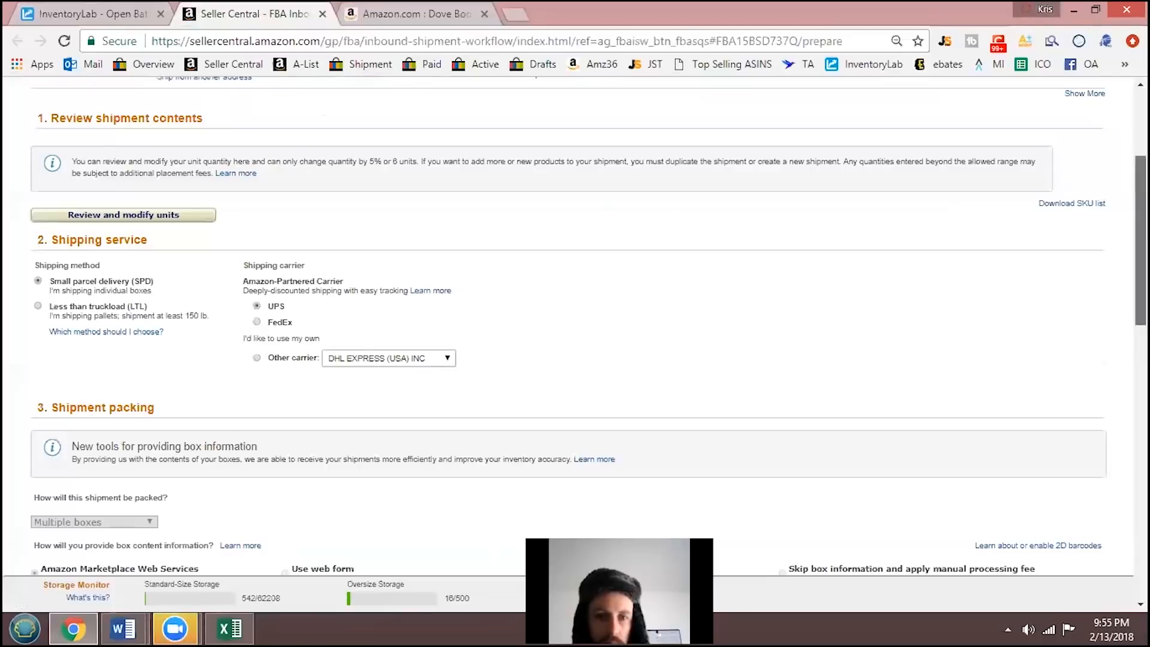
{"action": "scroll", "coordinate": [1140, 240], "scroll_direction": "down", "scroll_amount": 6}
{"action": "scroll", "coordinate": [291, 394], "scroll_direction": "down", "scroll_amount": 1}
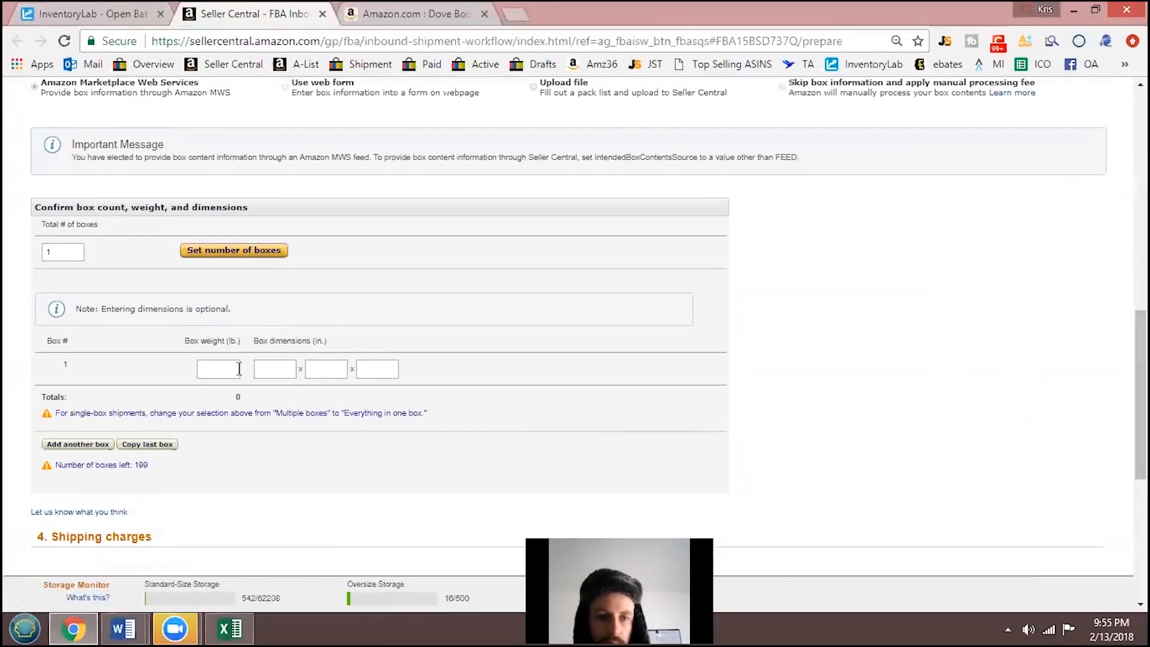
{"action": "left_click", "coordinate": [233, 366]}
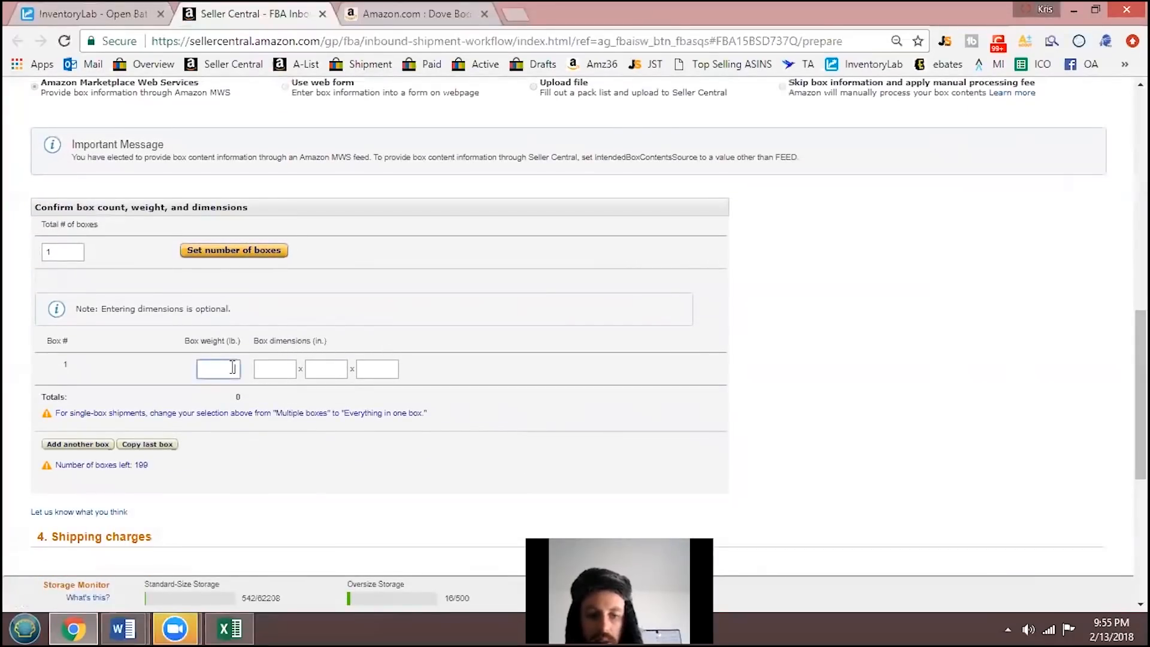
{"action": "type", "text": "15"}
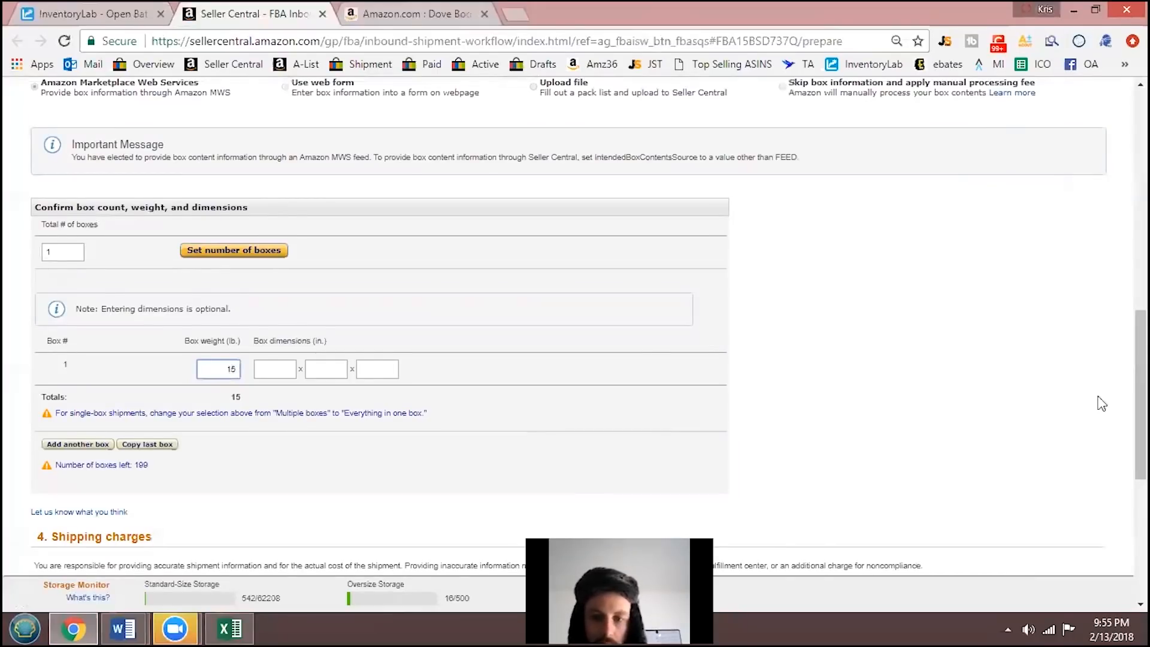
- Calculate the estimated shipping charges for the DFW6 shipment
{"action": "scroll", "coordinate": [325, 216], "scroll_direction": "down", "scroll_amount": 2}
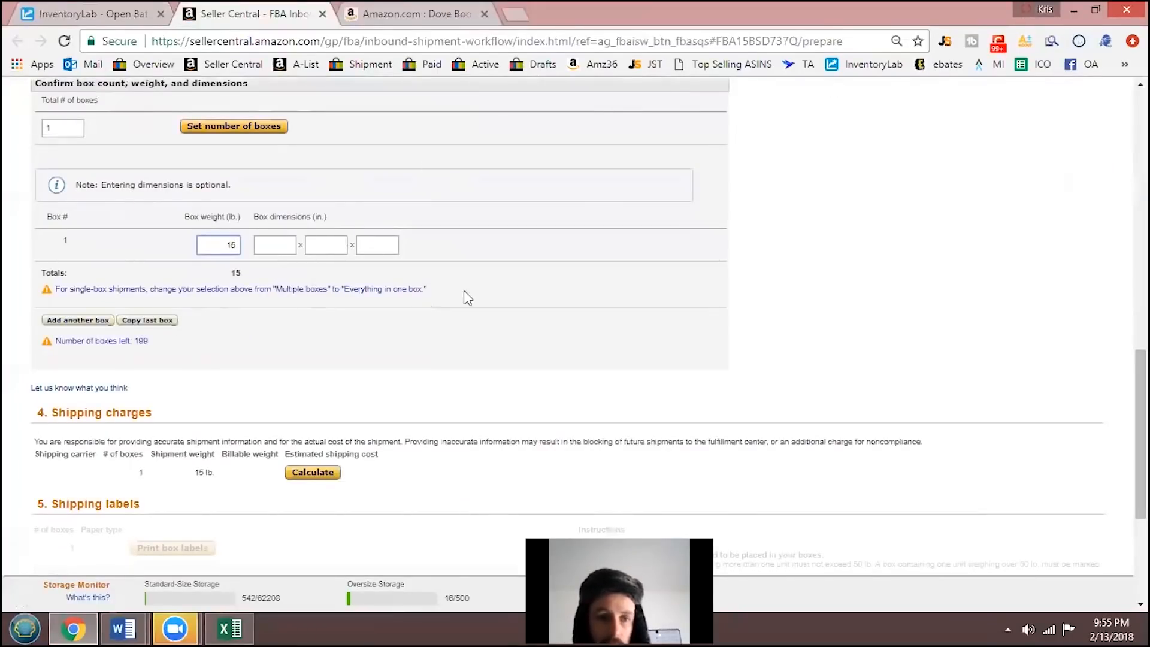
{"action": "scroll", "coordinate": [322, 403], "scroll_direction": "down", "scroll_amount": 1}
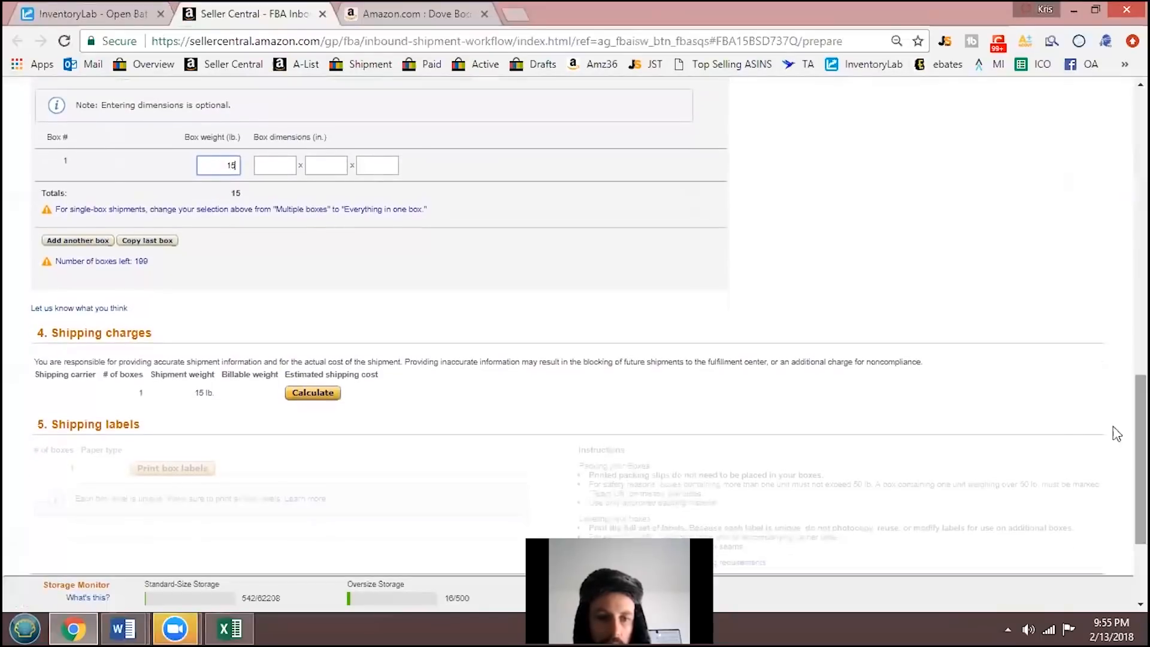
{"action": "left_click", "coordinate": [316, 395]}
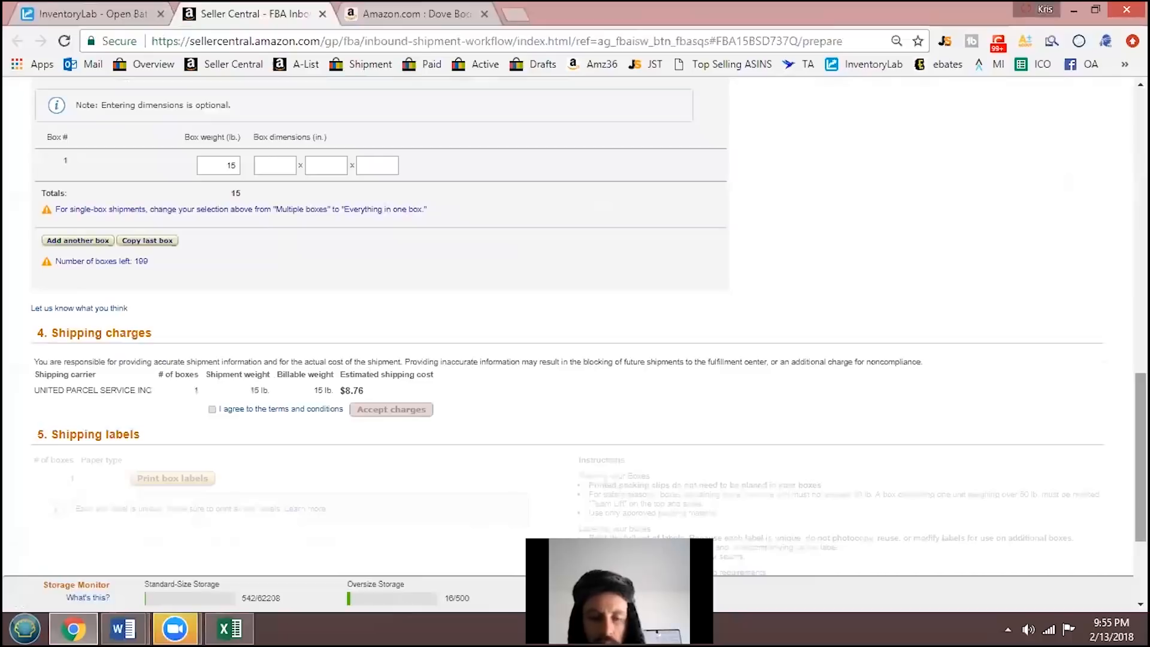
{"action": "left_click_drag", "start_coordinate": [1140, 457], "coordinate": [1140, 498]}
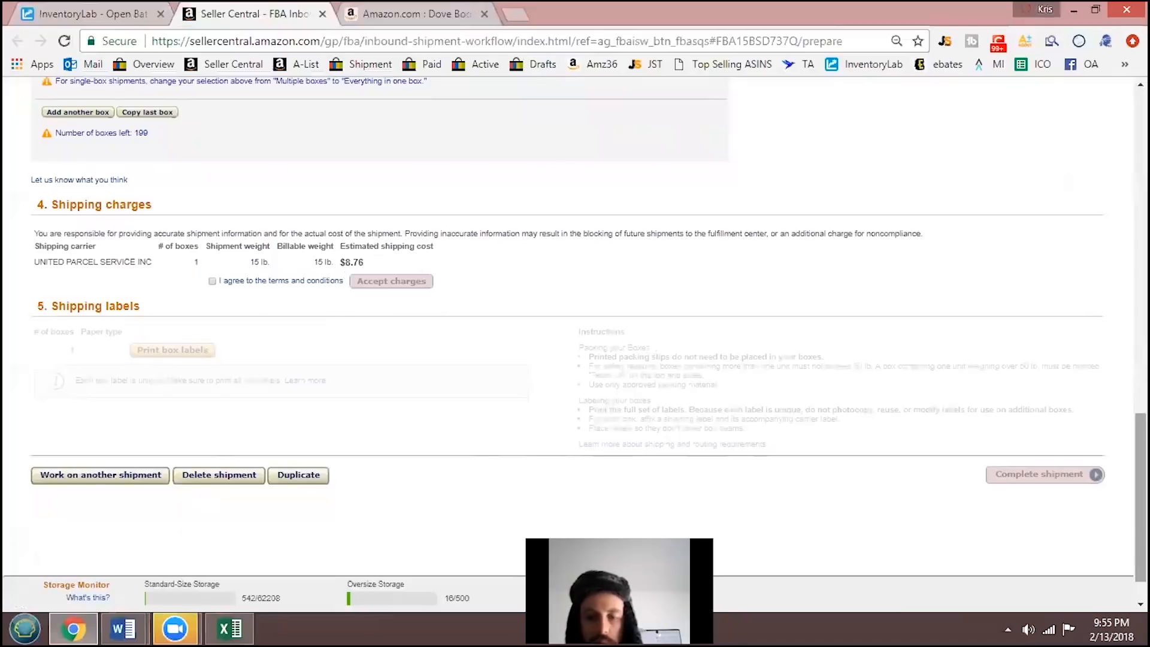
{"action": "left_click_drag", "start_coordinate": [1140, 479], "coordinate": [1140, 241]}
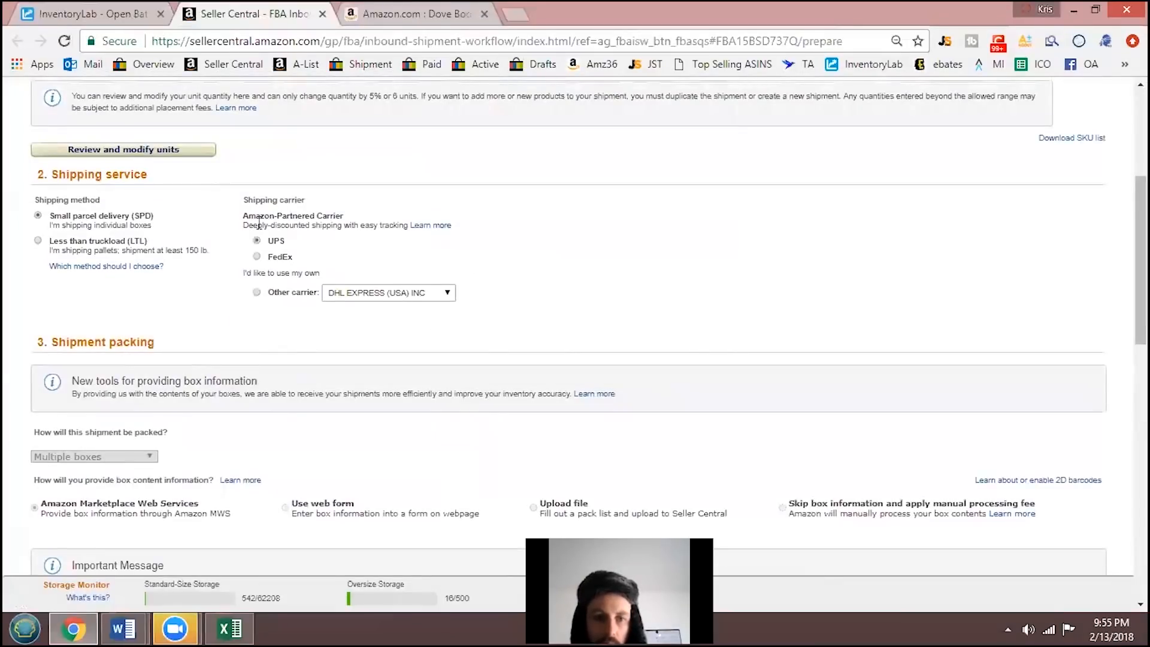
{"action": "right_click", "coordinate": [882, 364]}
{"action": "scroll", "coordinate": [336, 372], "scroll_direction": "down", "scroll_amount": 12}
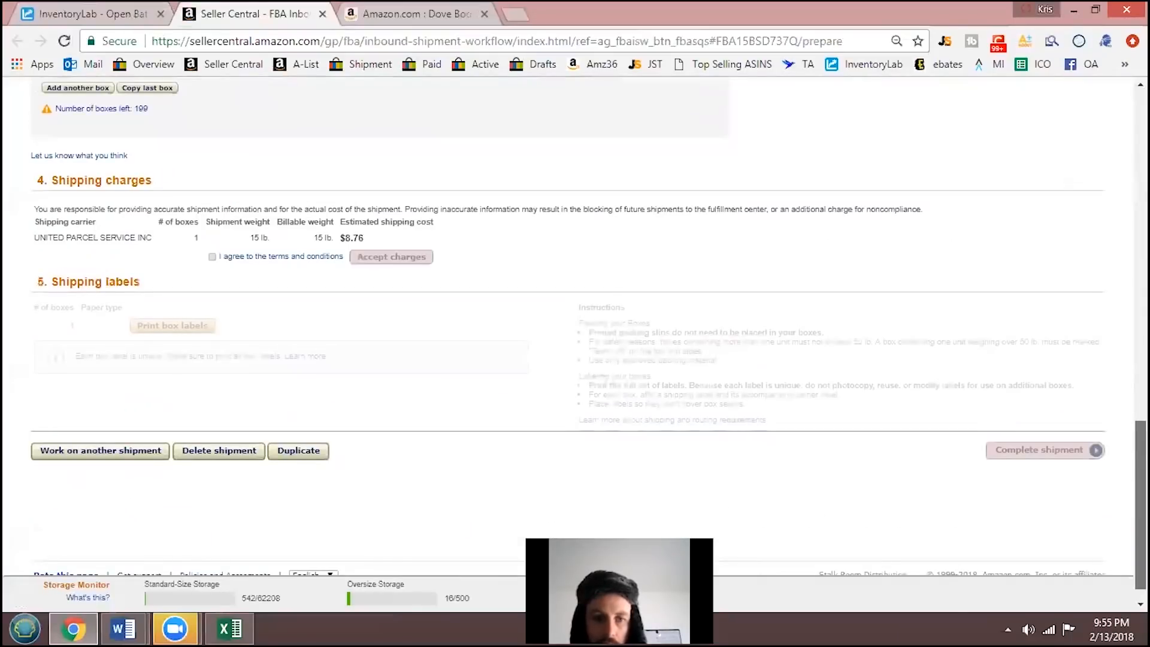